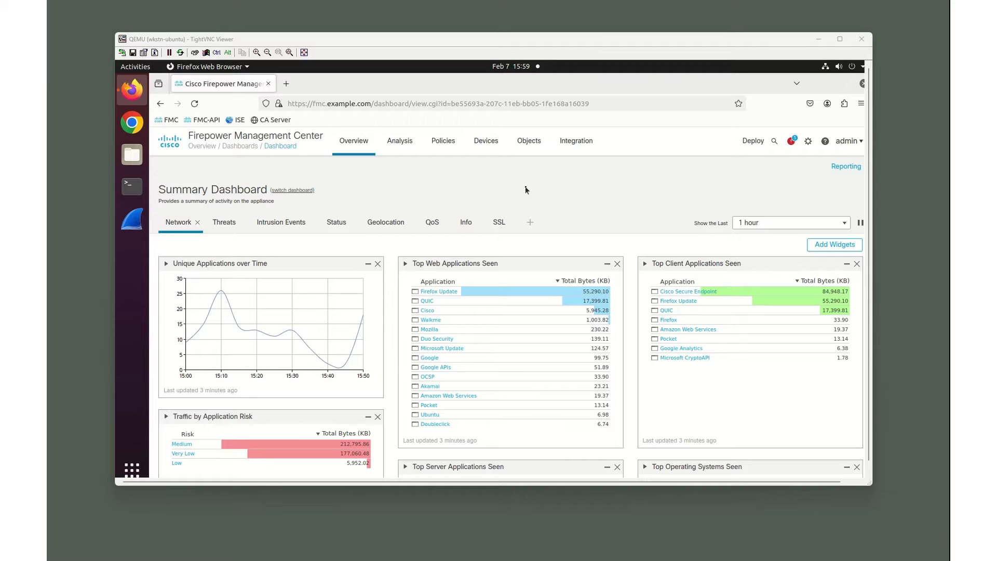
Show the FlexConfig Object list in Object Management filtered by 'netflow'
left_click(529, 147)
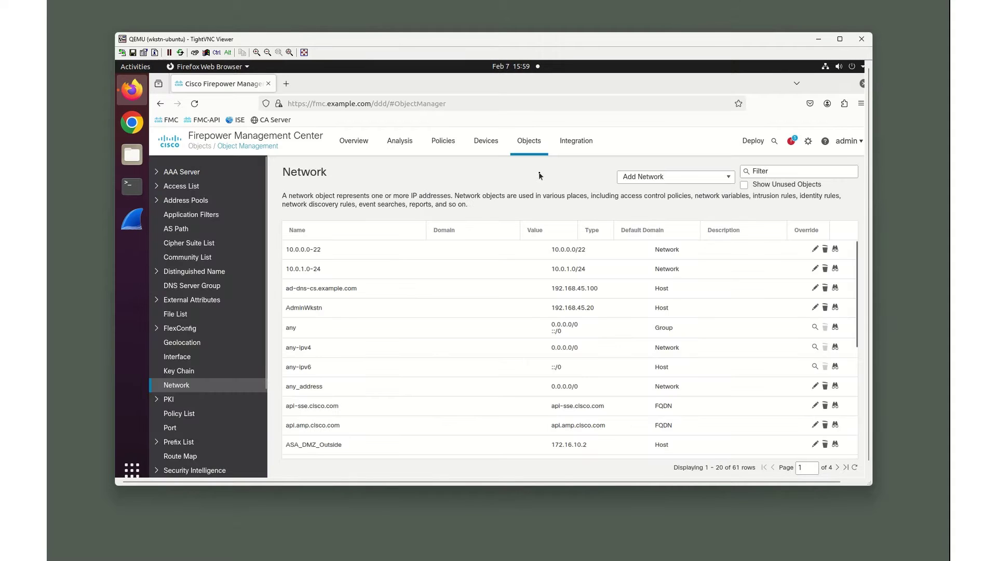
left_click(157, 329)
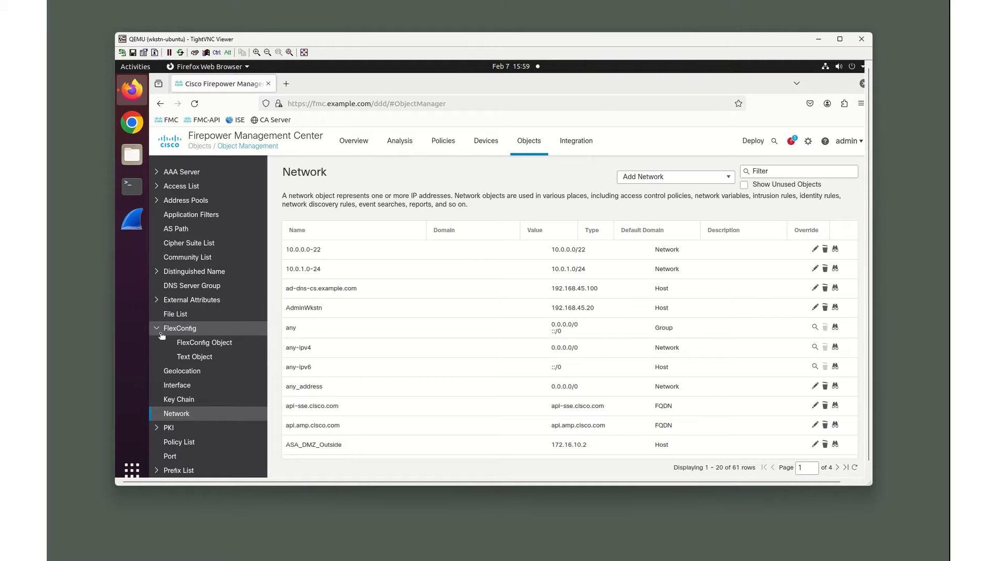
left_click(206, 344)
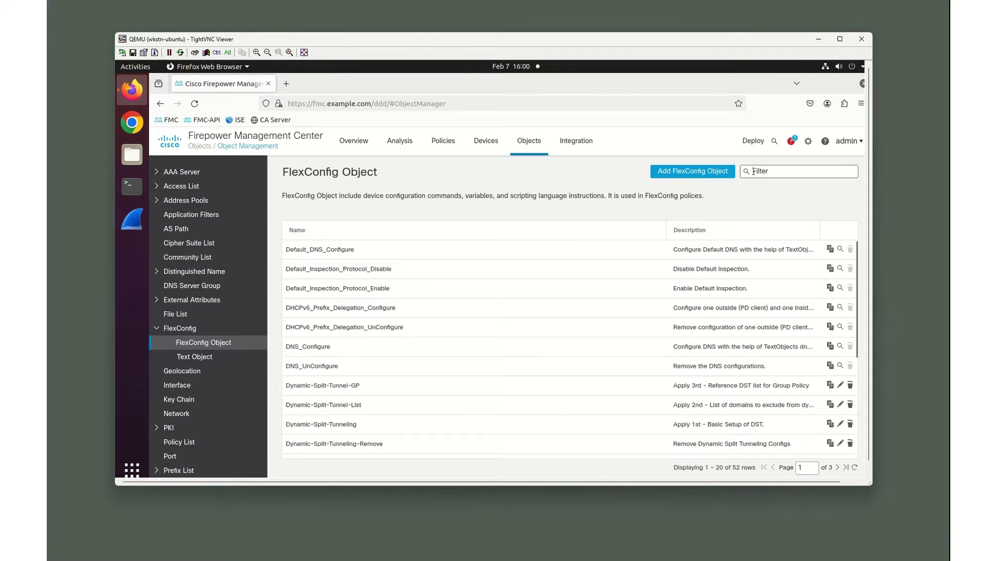
left_click(754, 171)
type("netfl")
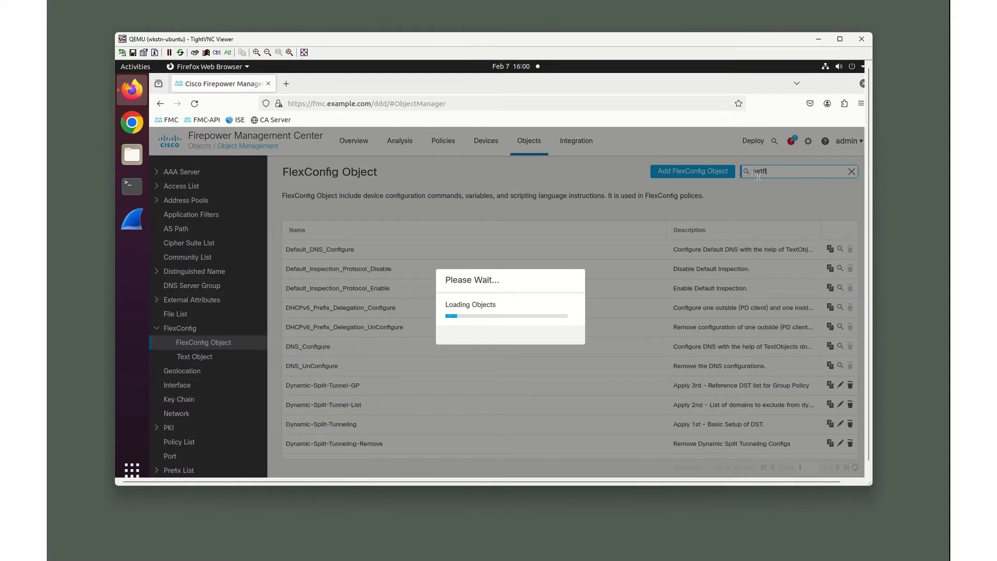
type("ow")
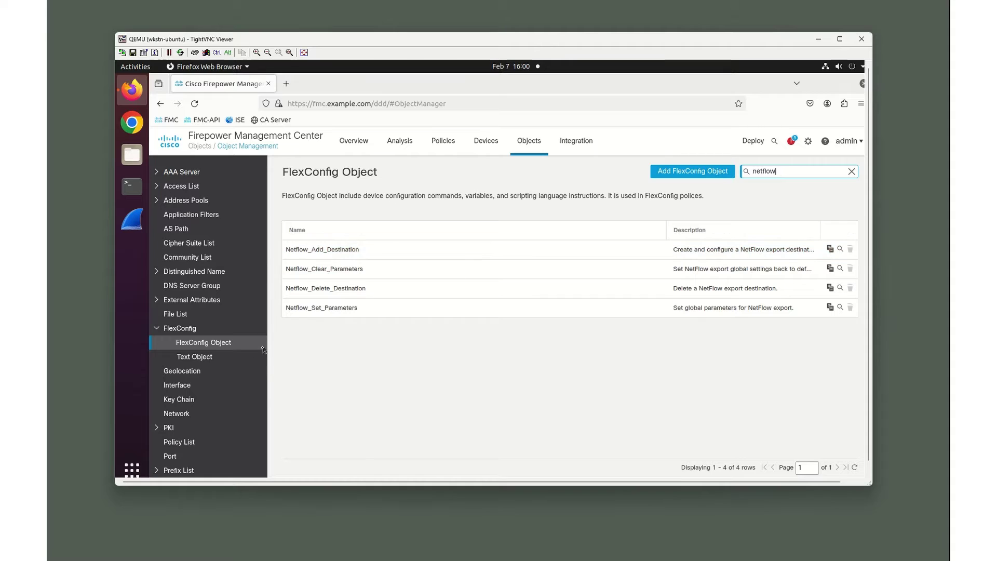
Filter the Text Object list by 'netflow'
left_click(205, 358)
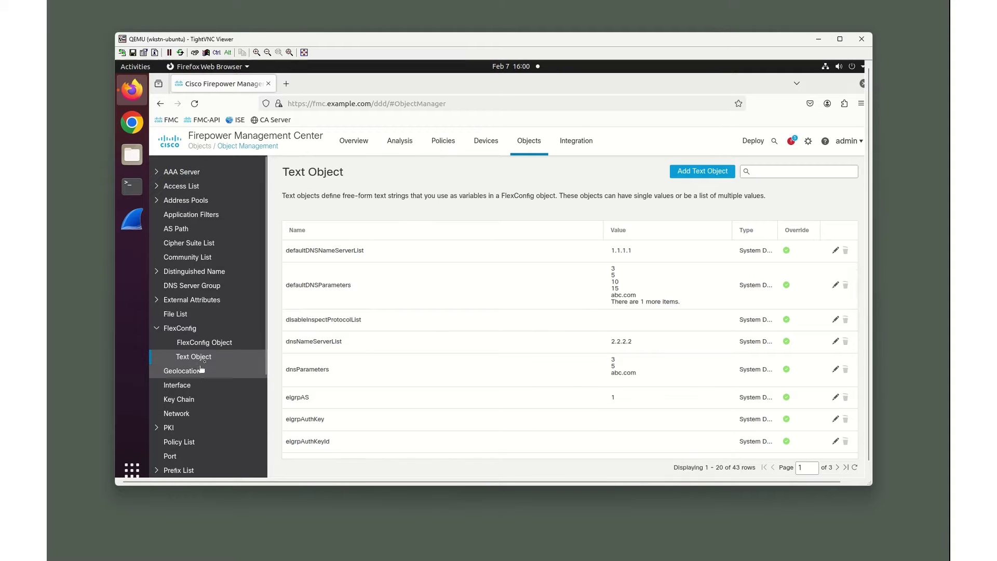
left_click(761, 172)
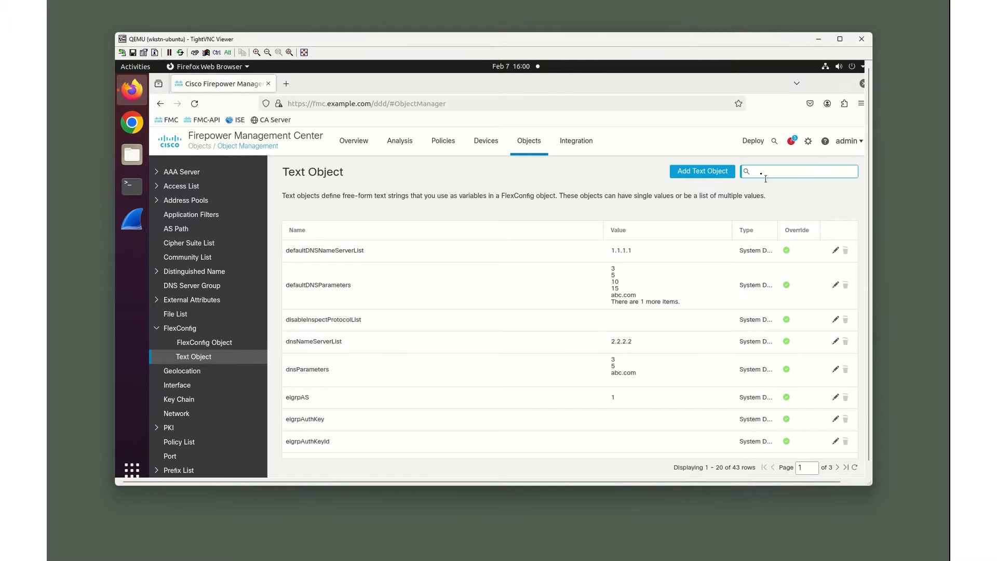
type("netflow")
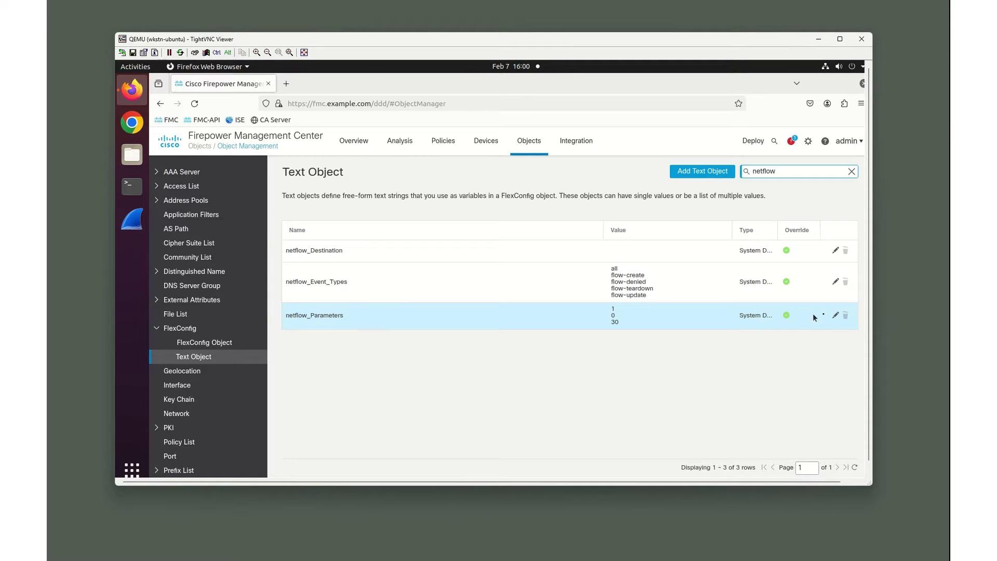
Open netflow_Parameters for editing and review its values 1, 0 and 30
left_click(836, 316)
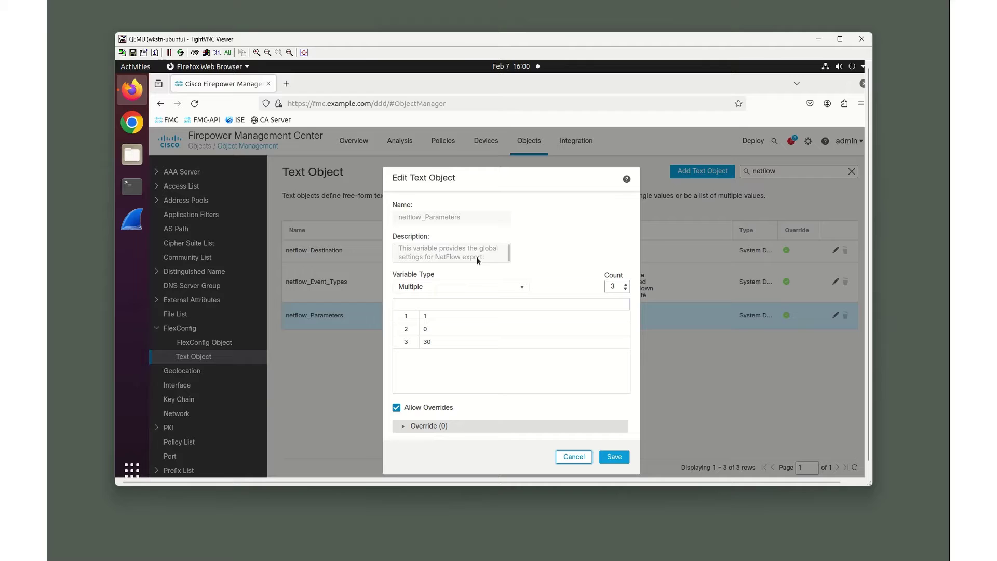
scroll(478, 253, "down", 4)
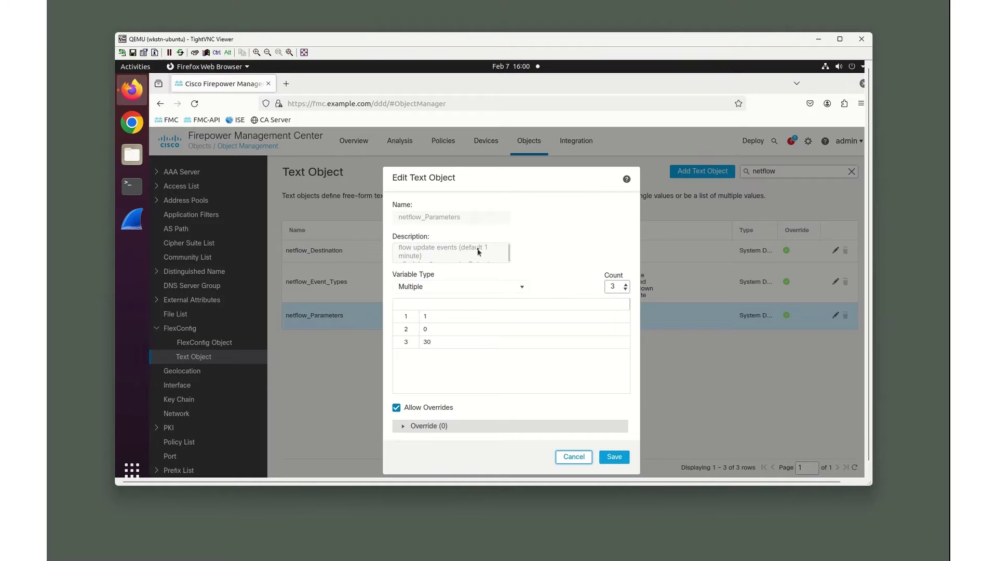
scroll(478, 253, "down", 2)
scroll(477, 253, "up", 2)
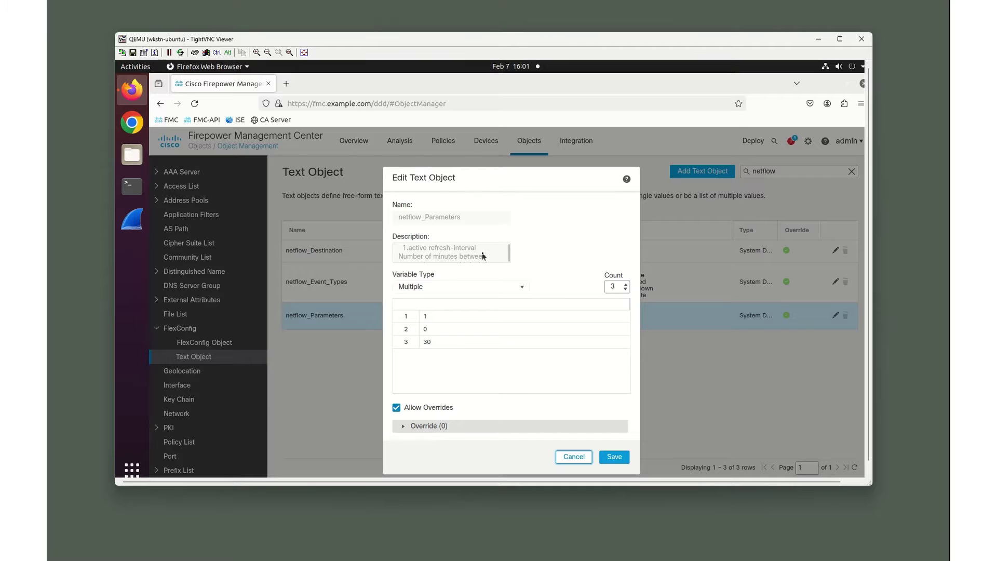
scroll(483, 256, "down", 1)
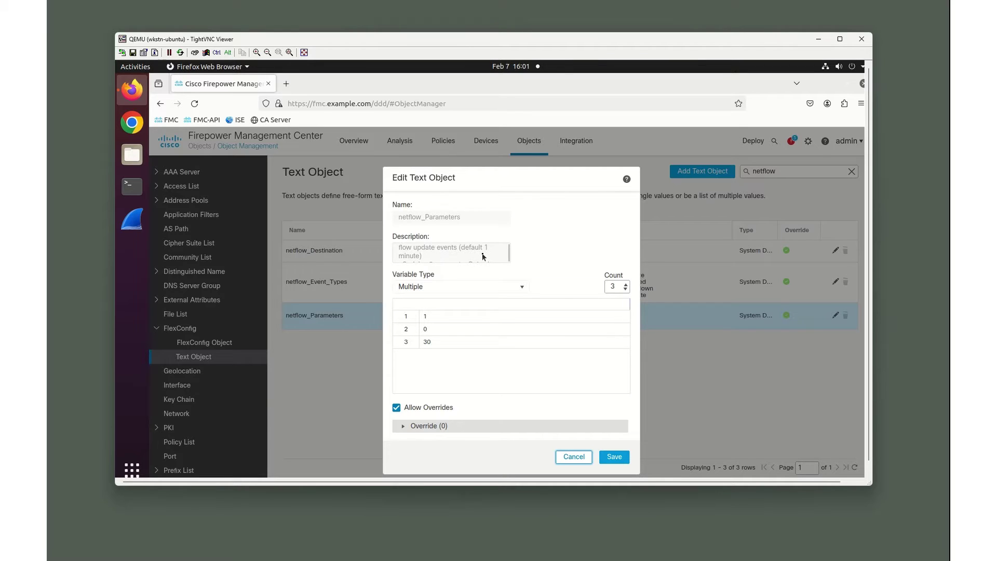
scroll(483, 256, "down", 1)
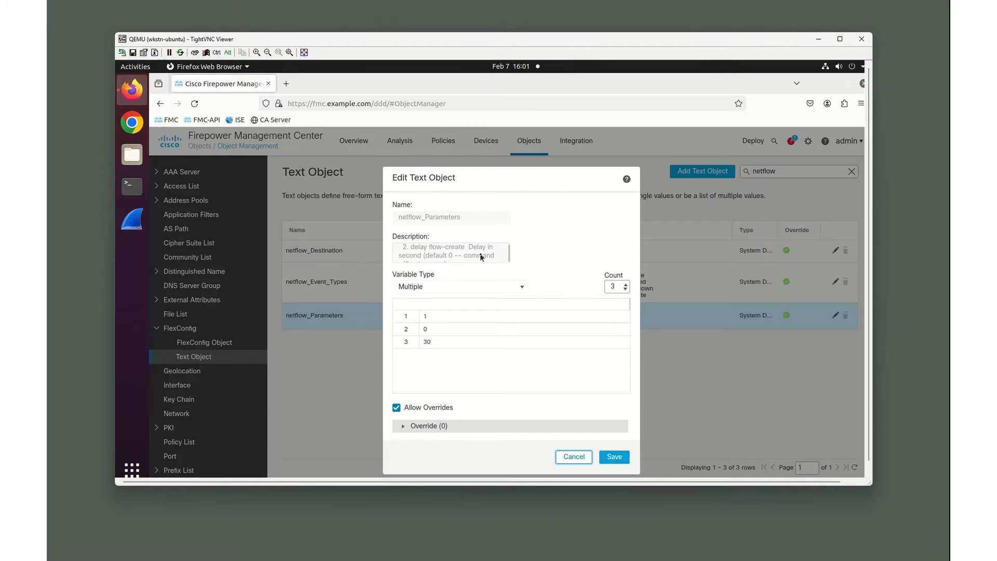
scroll(483, 256, "down", 1)
scroll(482, 257, "down", 1)
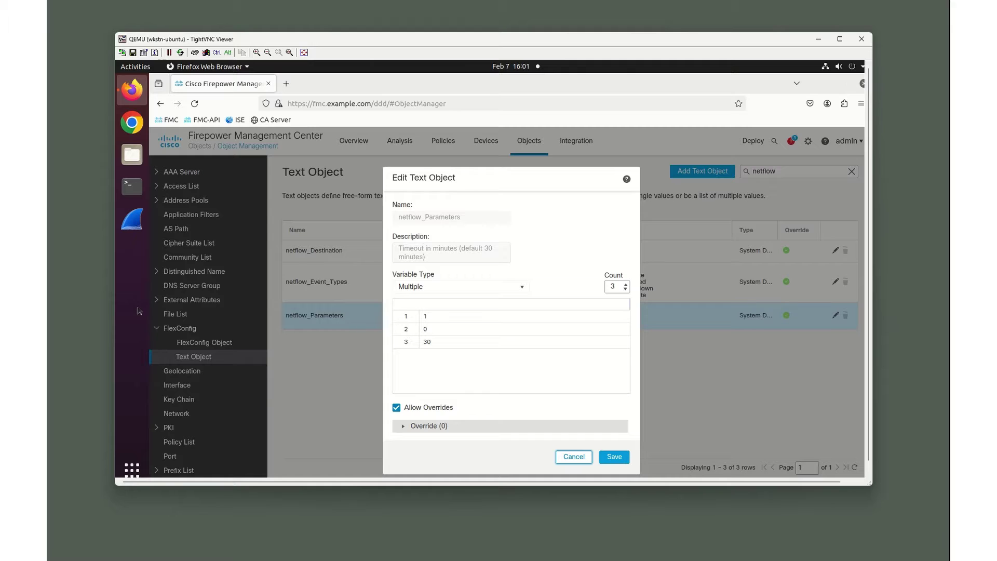
Save netflow_Parameters, then cut netflow_Event_Types down to just 'all' and save it
left_click(614, 460)
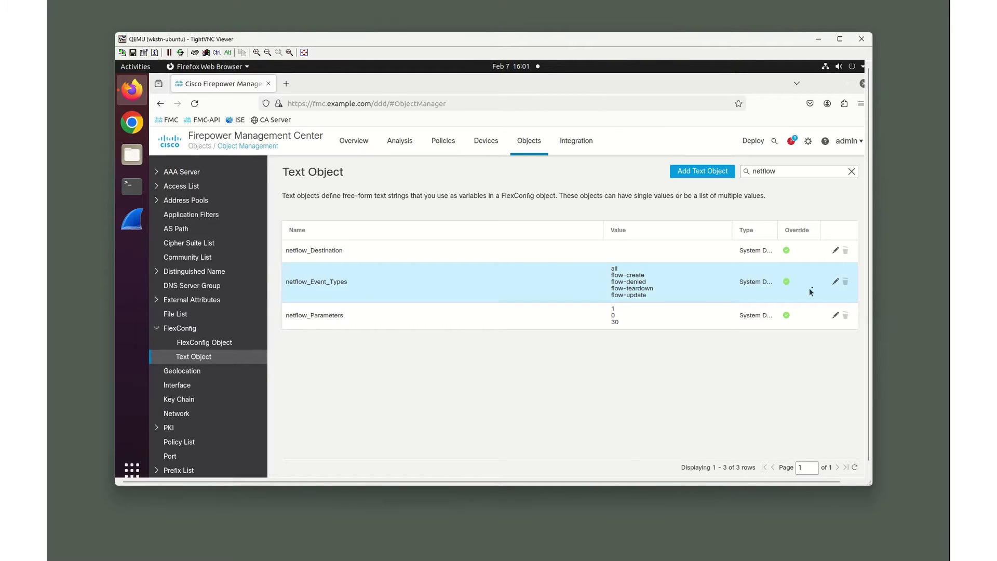
left_click(836, 282)
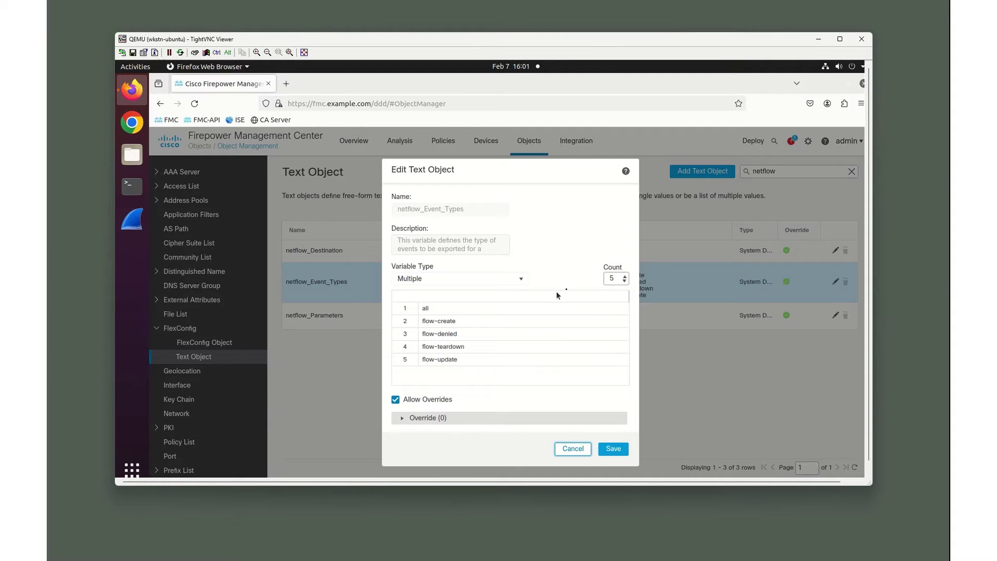
left_click(625, 281)
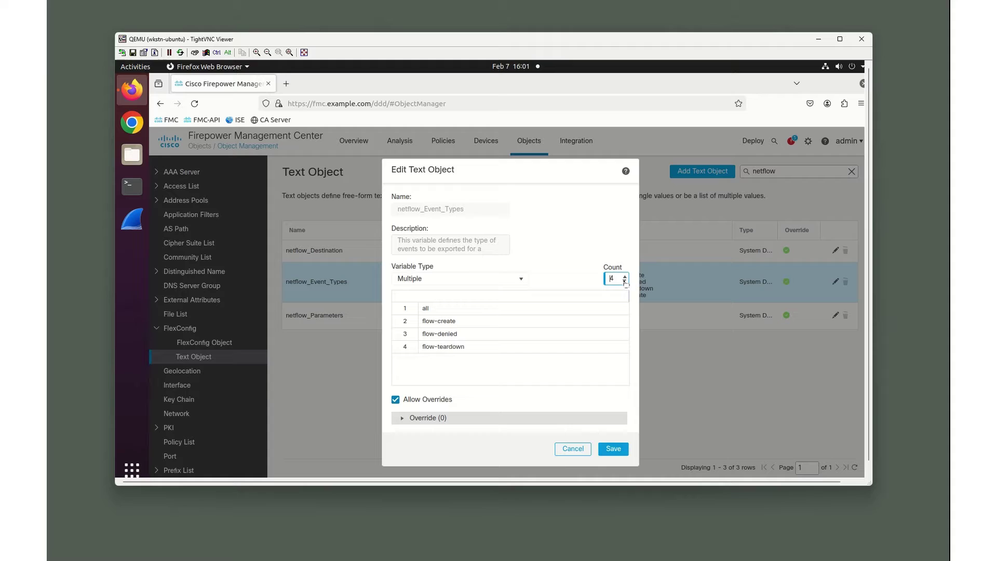
left_click(625, 281)
left_click(625, 281)
left_click(625, 281)
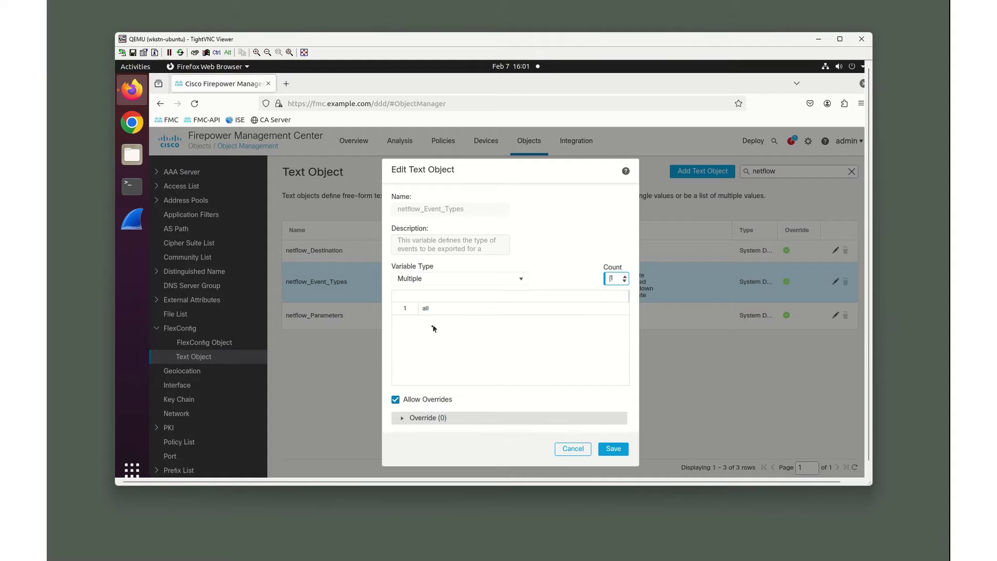
left_click(621, 451)
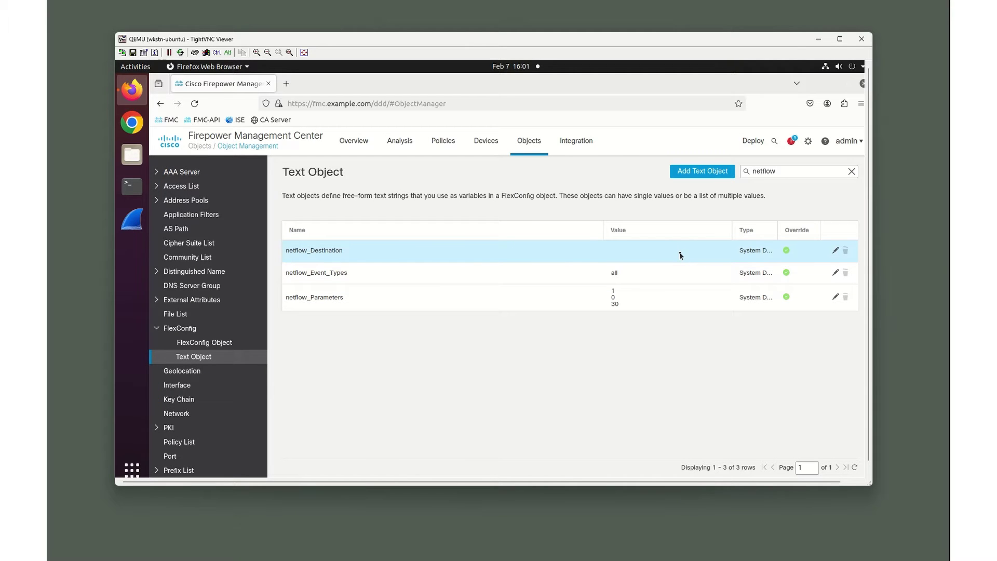
Open netflow_Destination for editing and add more value rows
left_click(835, 252)
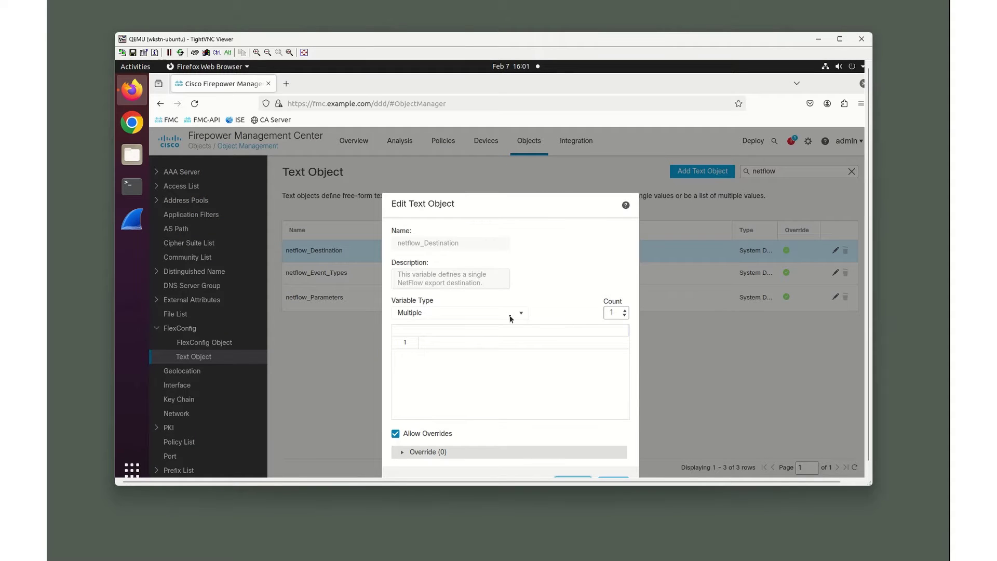
scroll(478, 282, "down", 1)
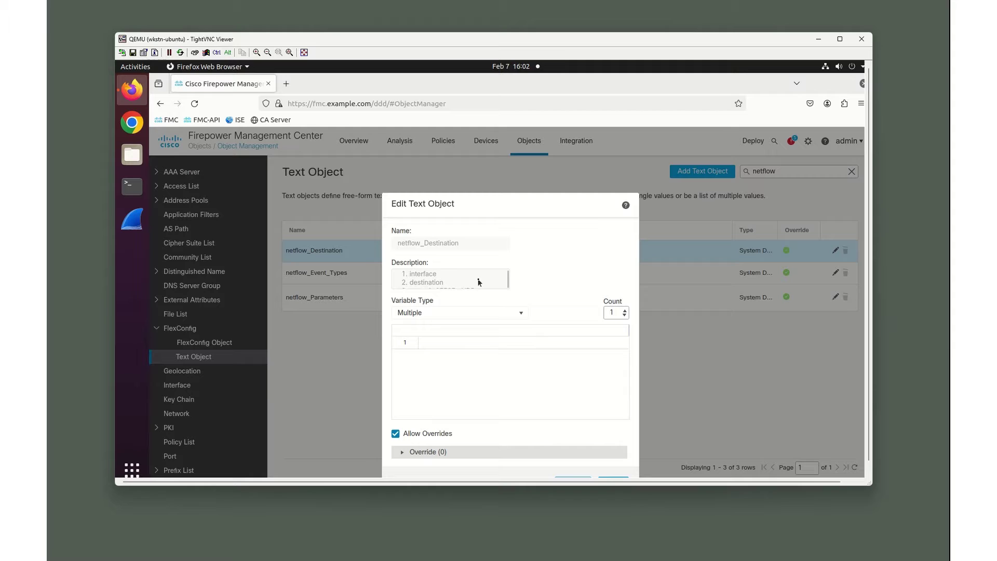
scroll(479, 282, "down", 1)
scroll(479, 282, "up", 1)
scroll(430, 286, "down", 1)
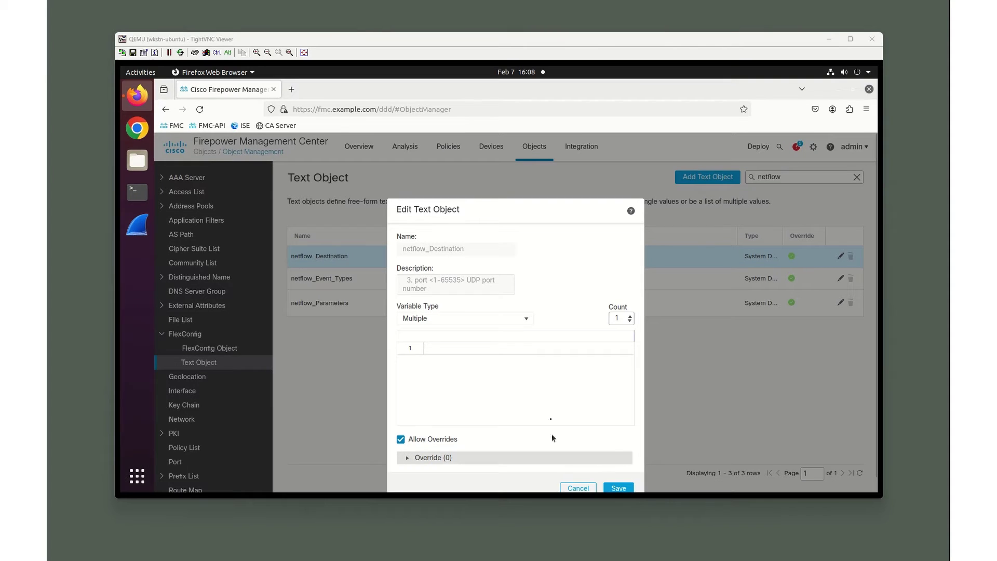
left_click(630, 316)
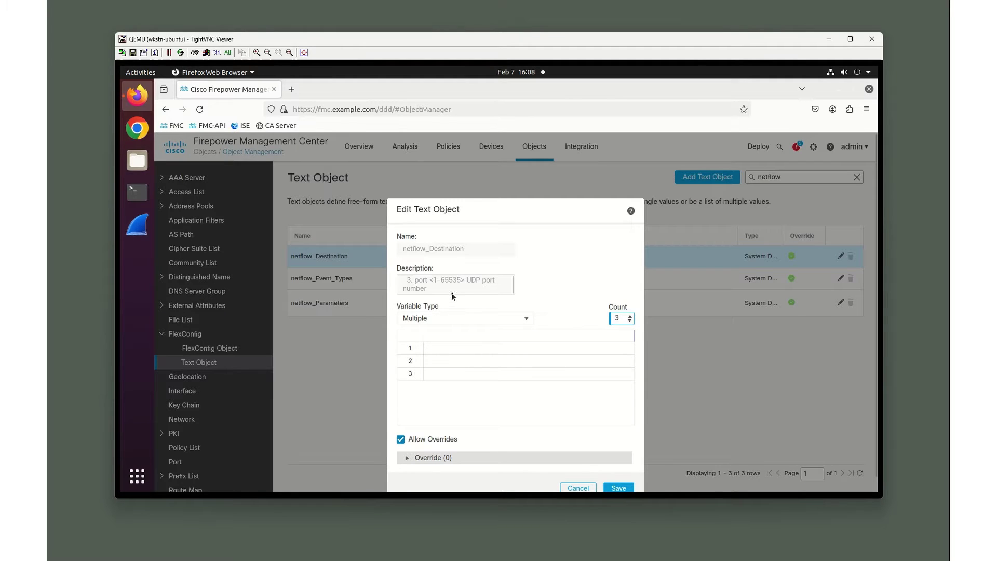
scroll(452, 289, "up", 1)
Enter dc, 172.16.10.250 and 9997 as destination values, then bring up the sensor guide PDF
left_click(439, 349)
left_click(438, 349)
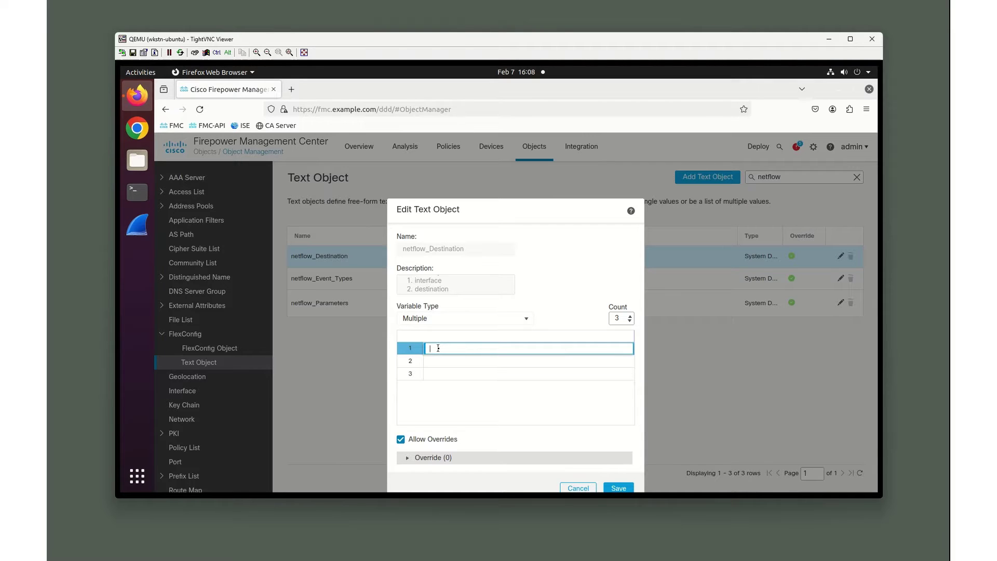
type("dc")
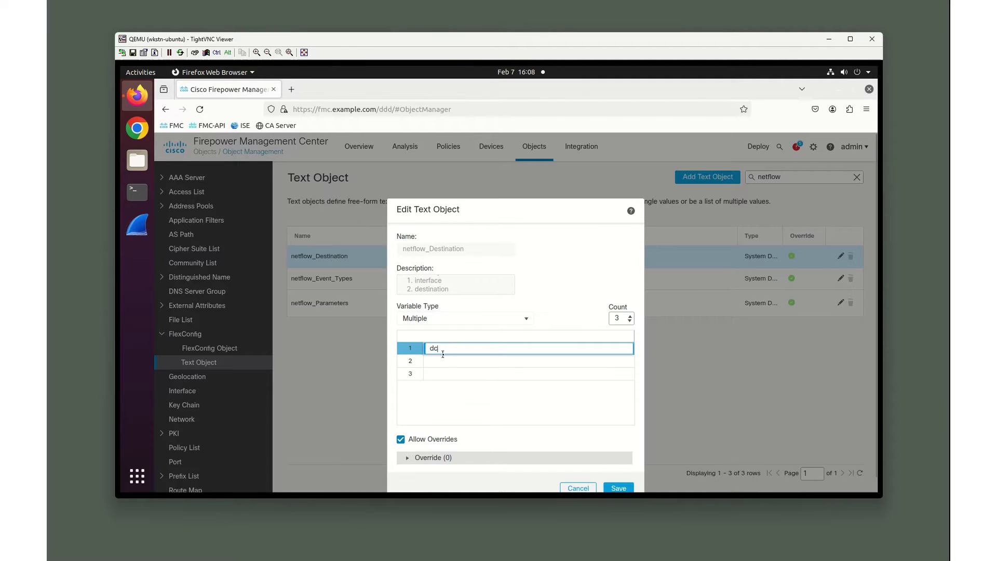
left_click(445, 364)
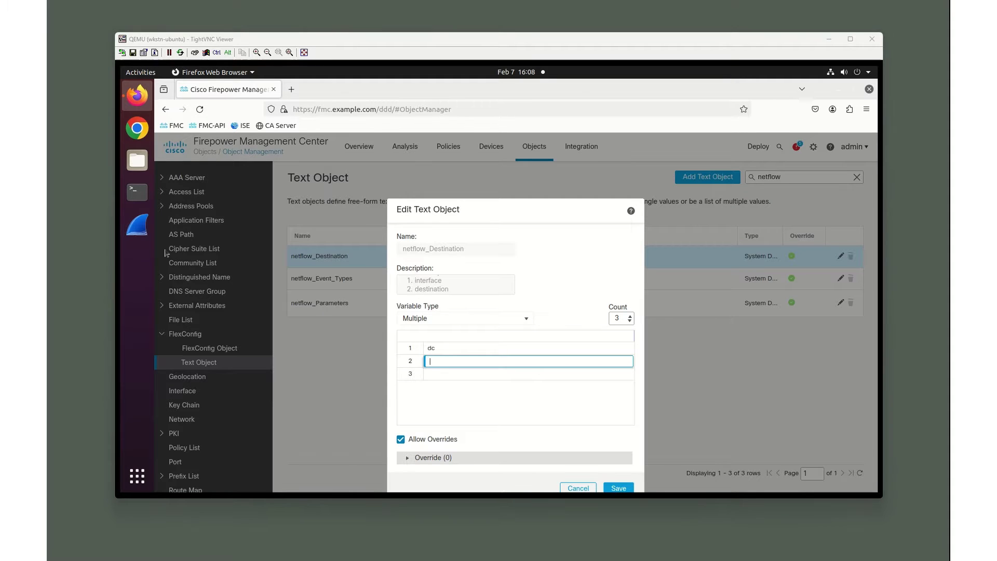
left_click(460, 358)
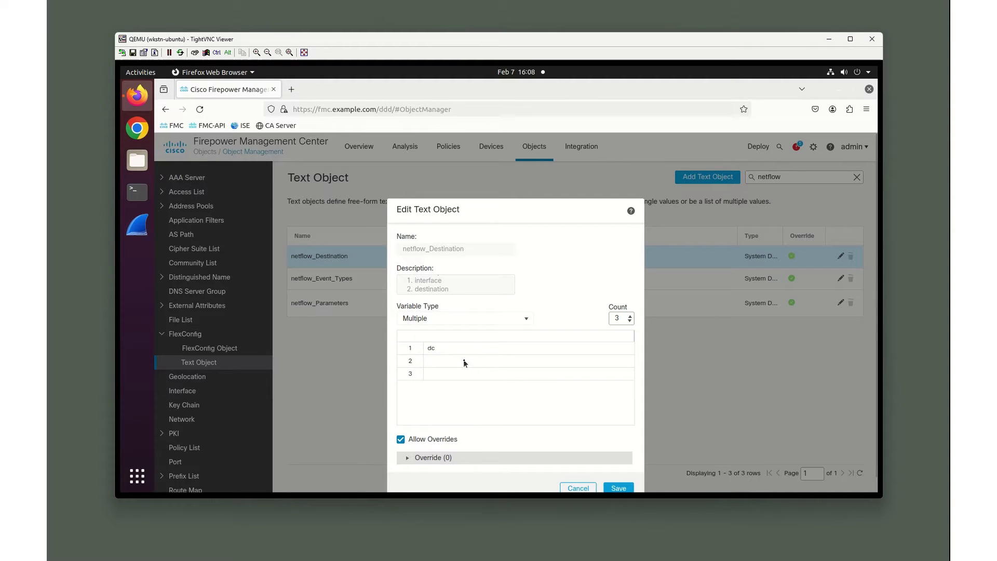
left_click(463, 360)
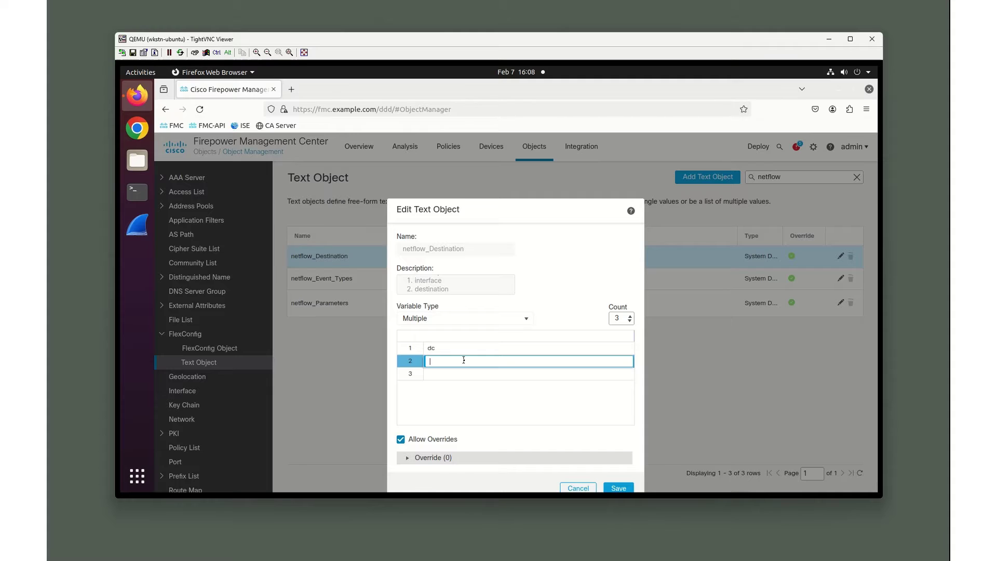
type("172.")
type("16.10.250")
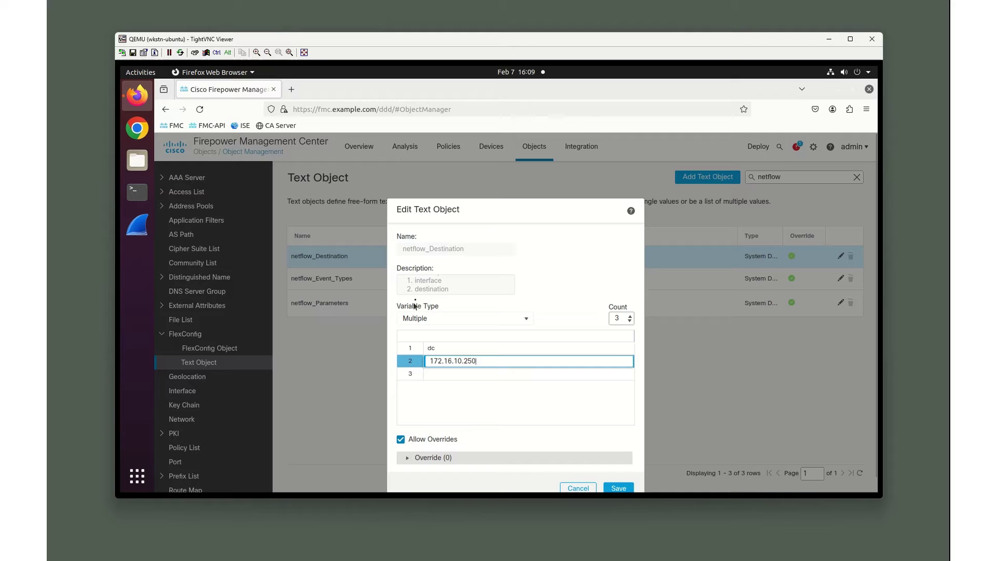
scroll(438, 287, "down", 2)
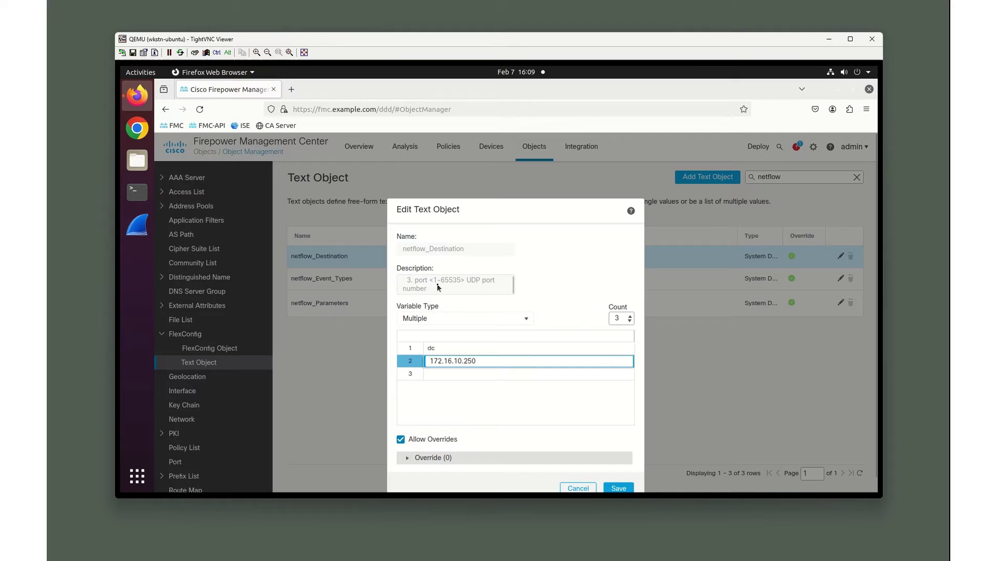
left_click(443, 374)
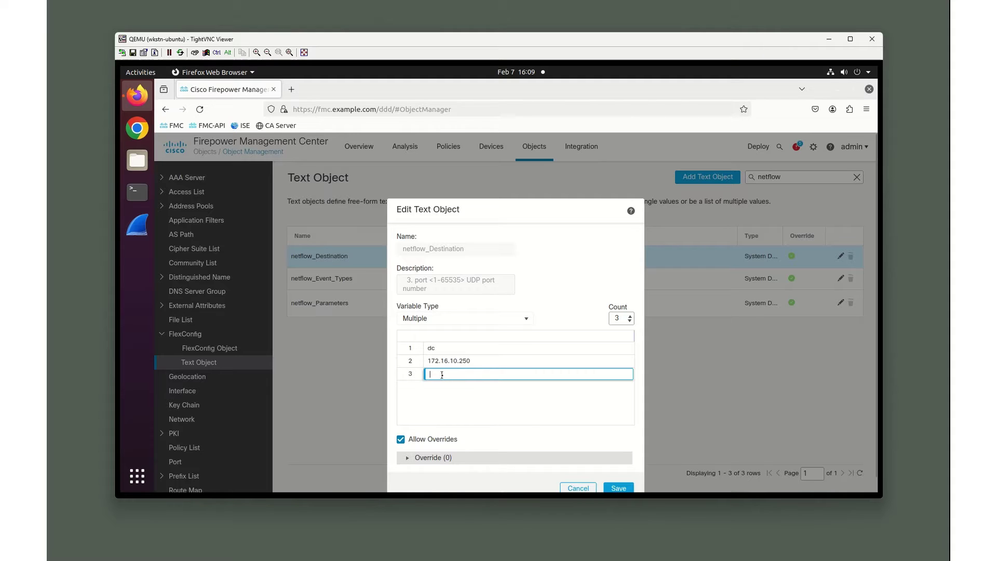
type("997")
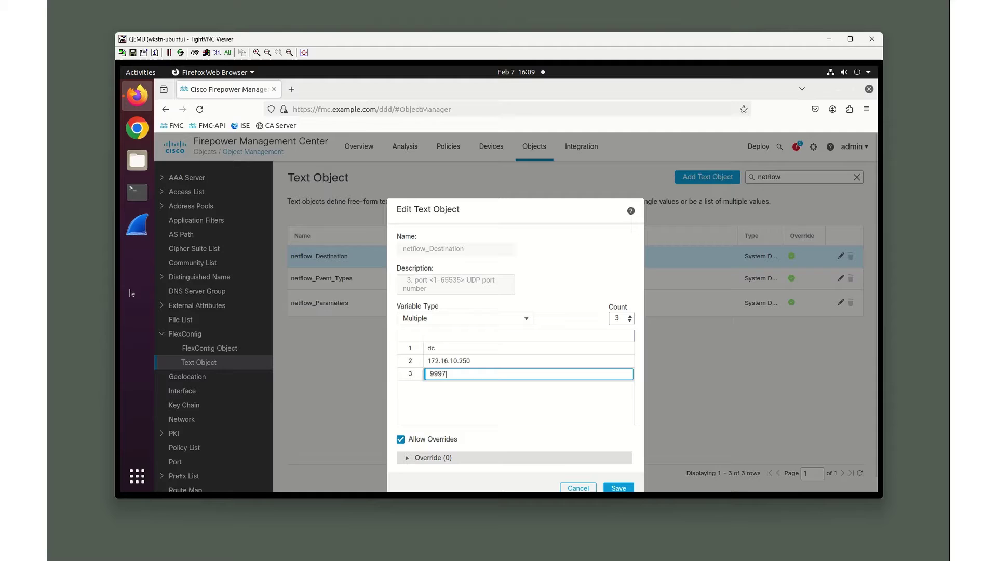
key("alt+Tab")
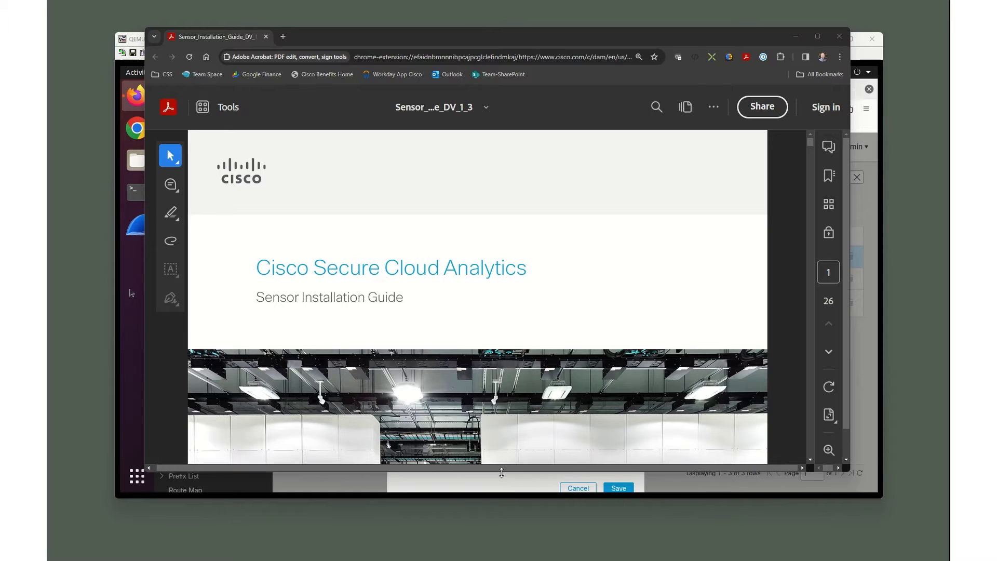
Enlarge the guide window and jump to the Configuring a Sensor to Collect Flow Data section
left_click_drag(504, 471, 507, 541)
scroll(450, 305, "down", 12)
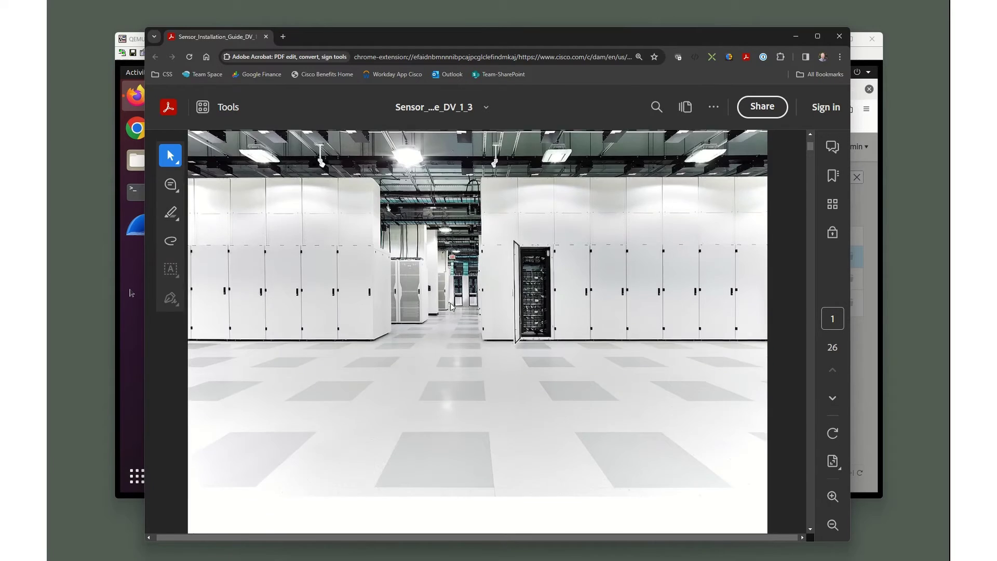
scroll(451, 305, "down", 6)
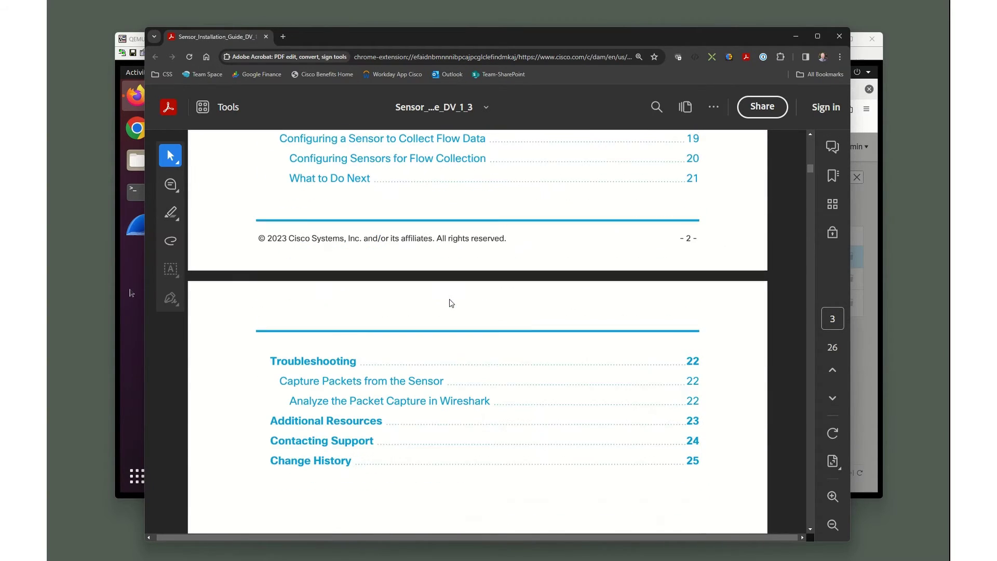
scroll(452, 303, "up", 2)
scroll(451, 303, "up", 1)
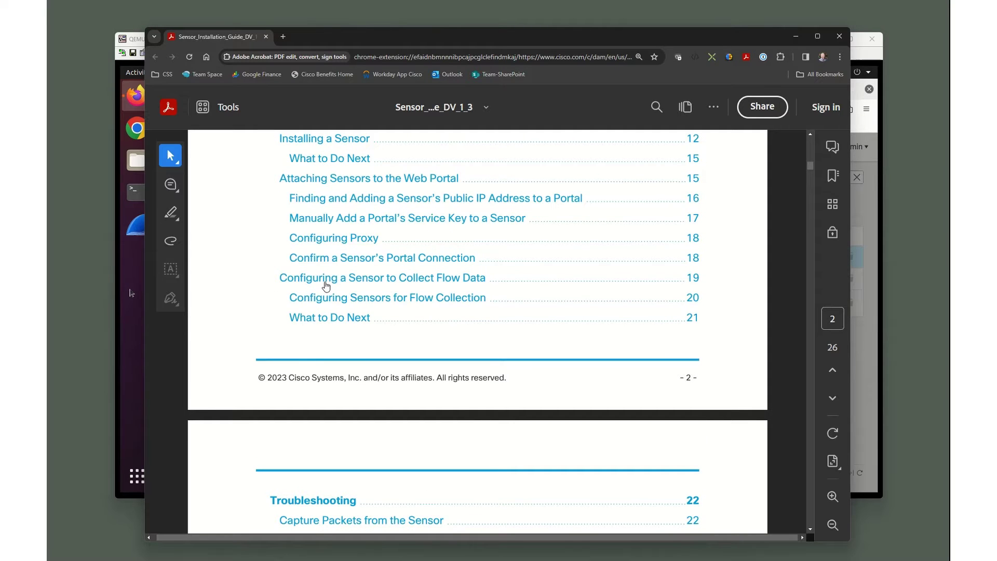
left_click(402, 282)
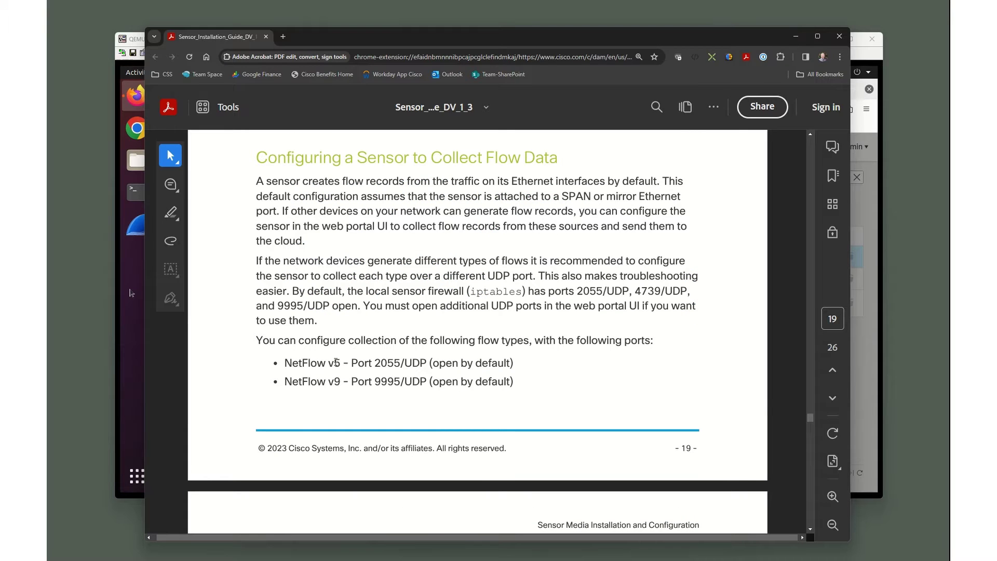
Copy the 'Cisco ASA - Port 9997' entry and return to the Firepower editor
double_click(387, 363)
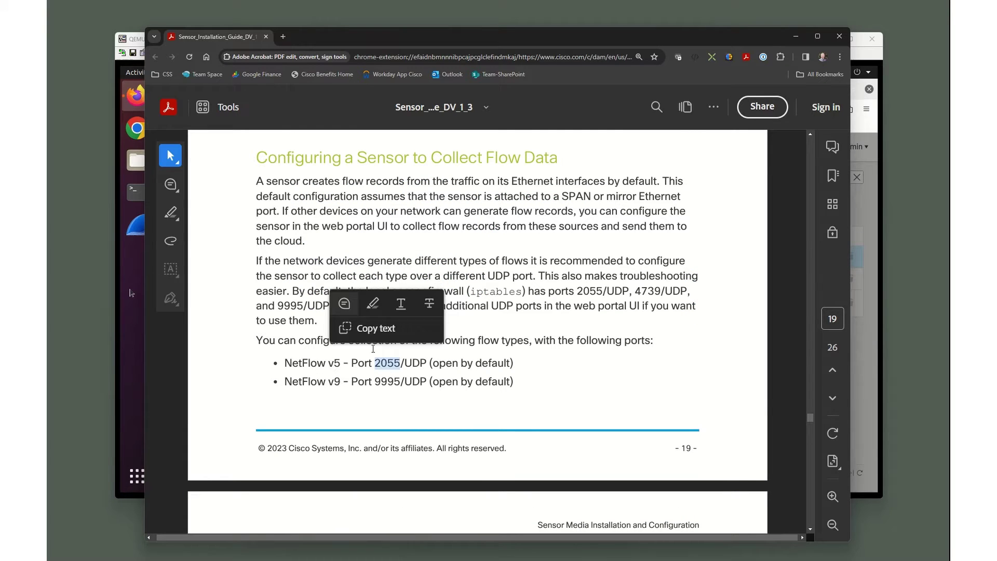
scroll(273, 345, "down", 4)
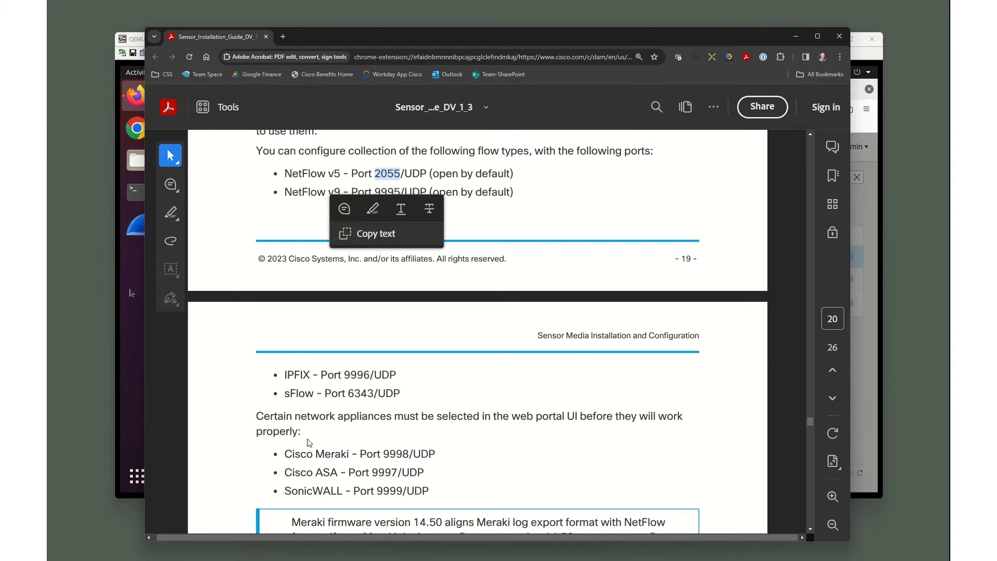
left_click_drag(287, 474, 399, 476)
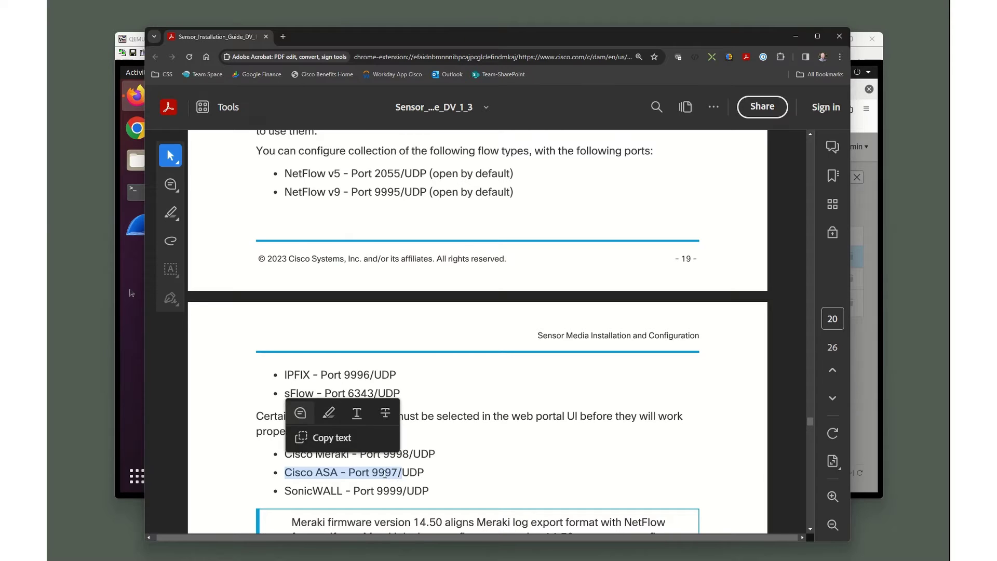
left_click(272, 438)
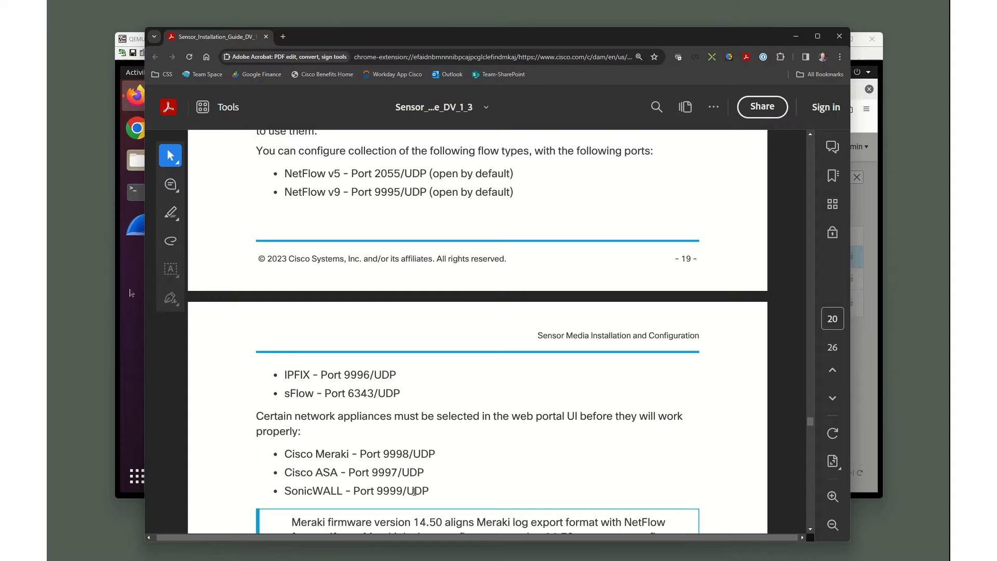
left_click(121, 221)
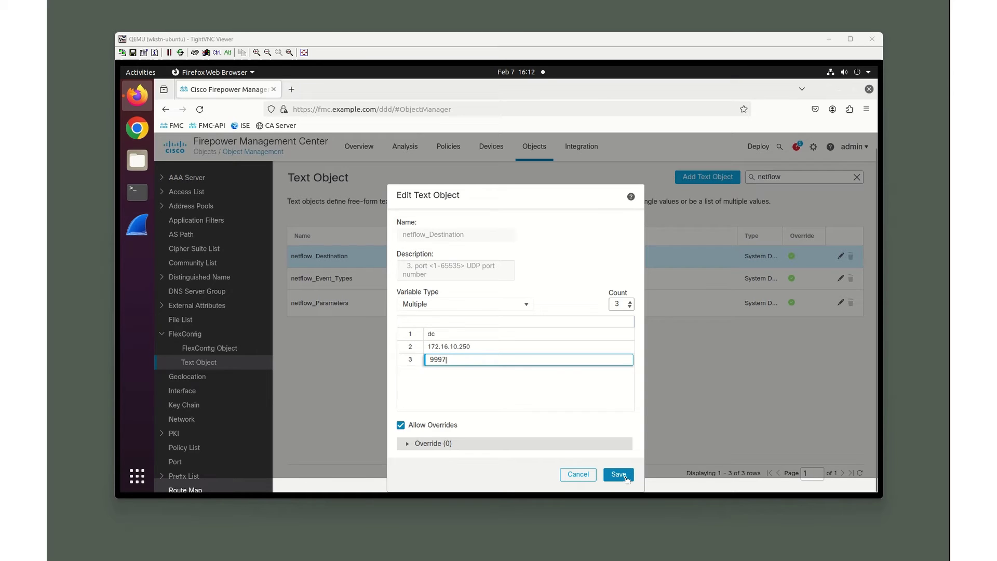
Save netflow_Destination with the values dc, 172.16.10.250 and 9997
left_click(626, 478)
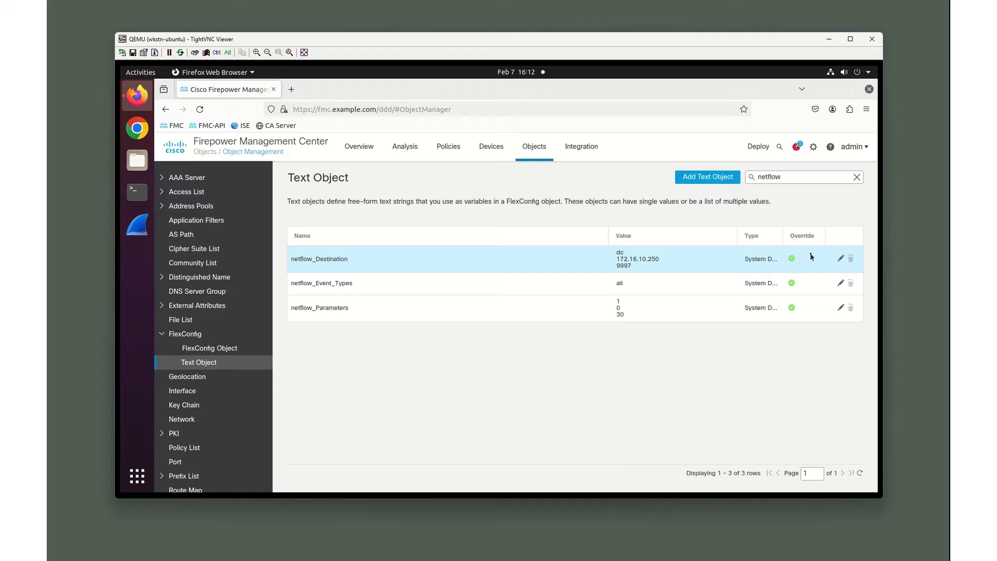
Reopen netflow_Destination and add a device override targeting ftd-remote
left_click(841, 259)
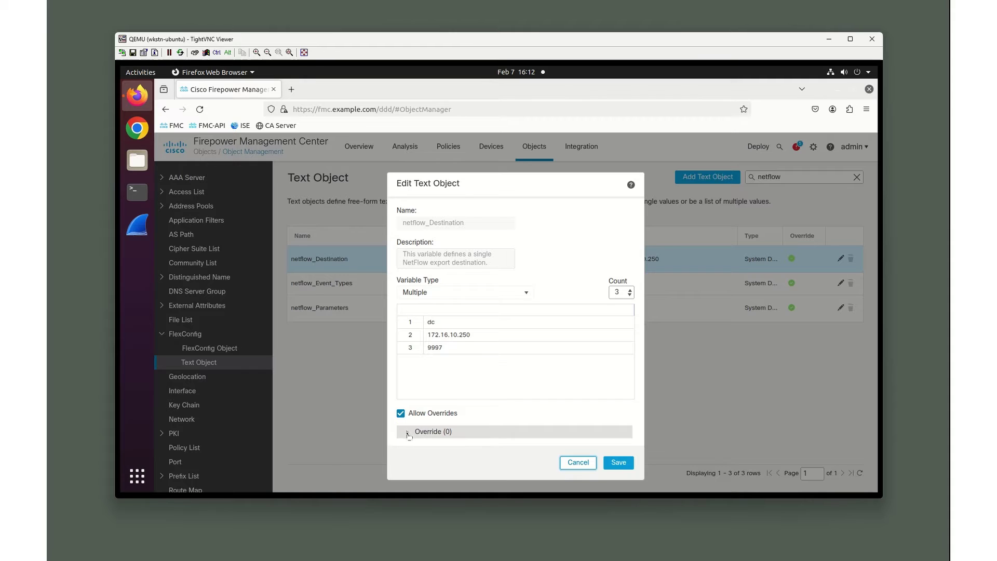
left_click(408, 432)
scroll(519, 413, "down", 3)
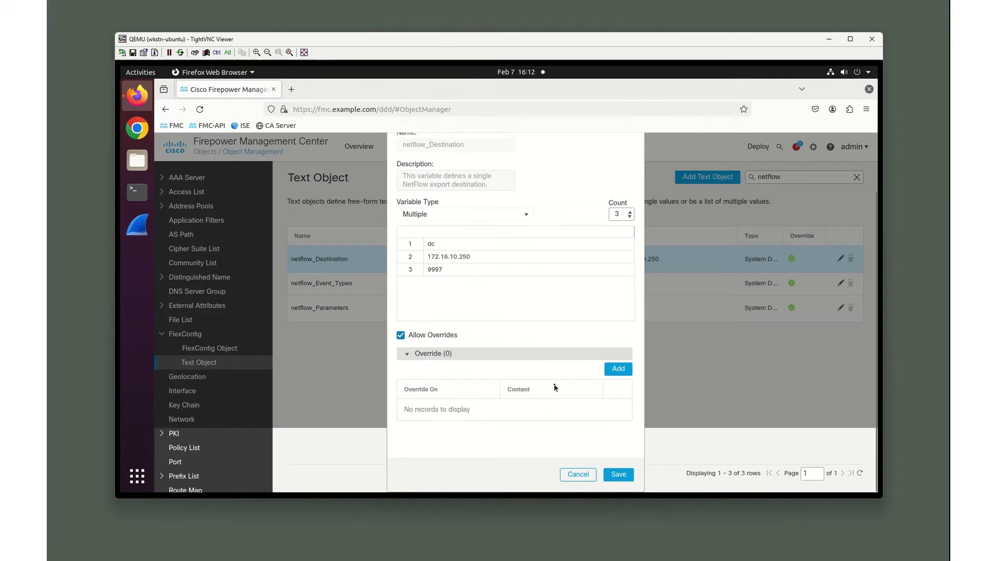
left_click(618, 369)
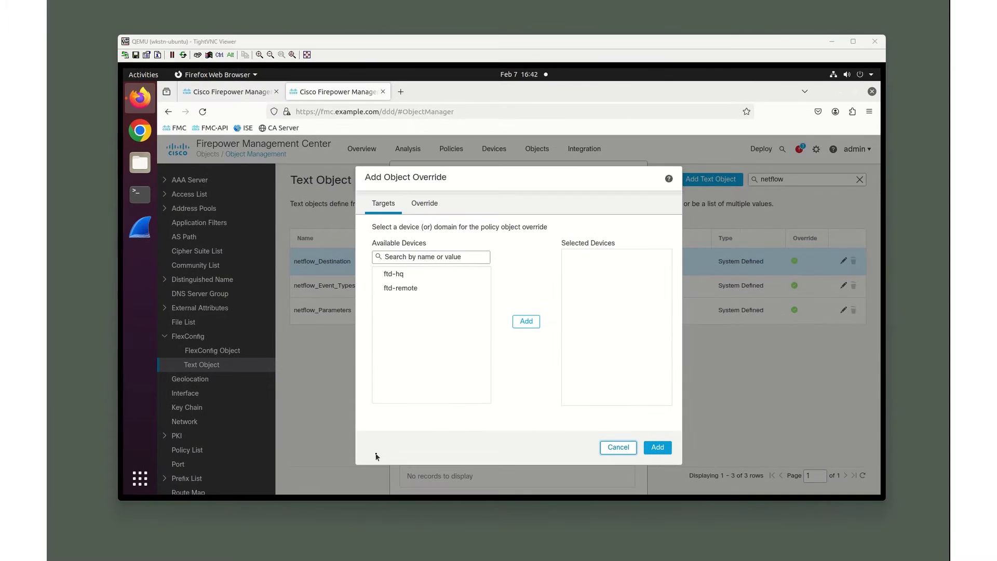
left_click(408, 290)
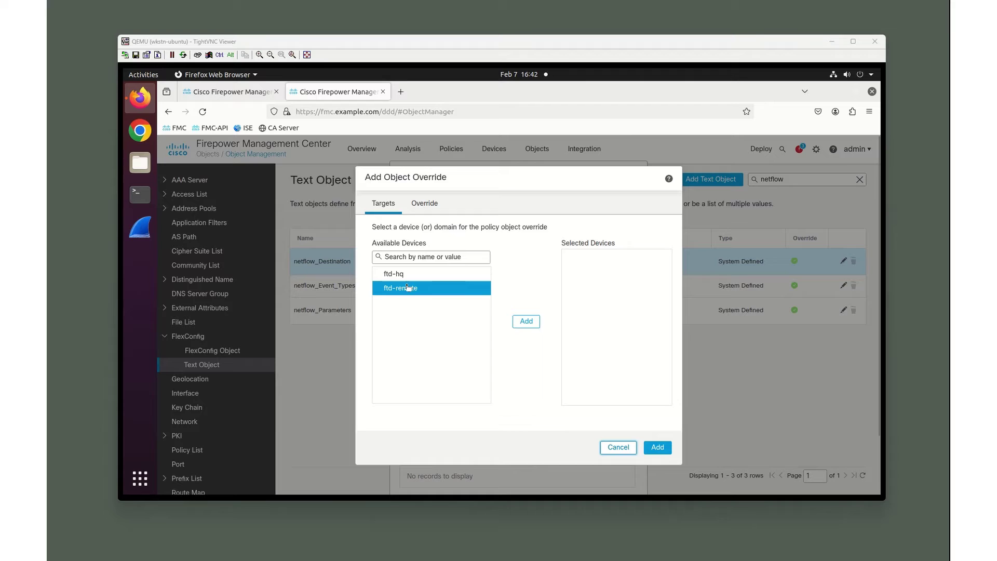
left_click(415, 279)
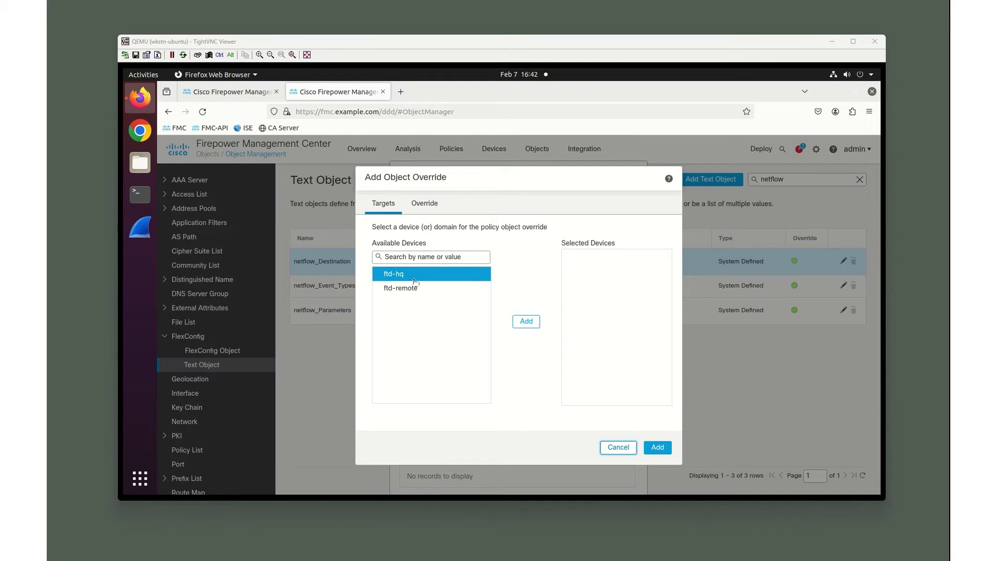
left_click(418, 289)
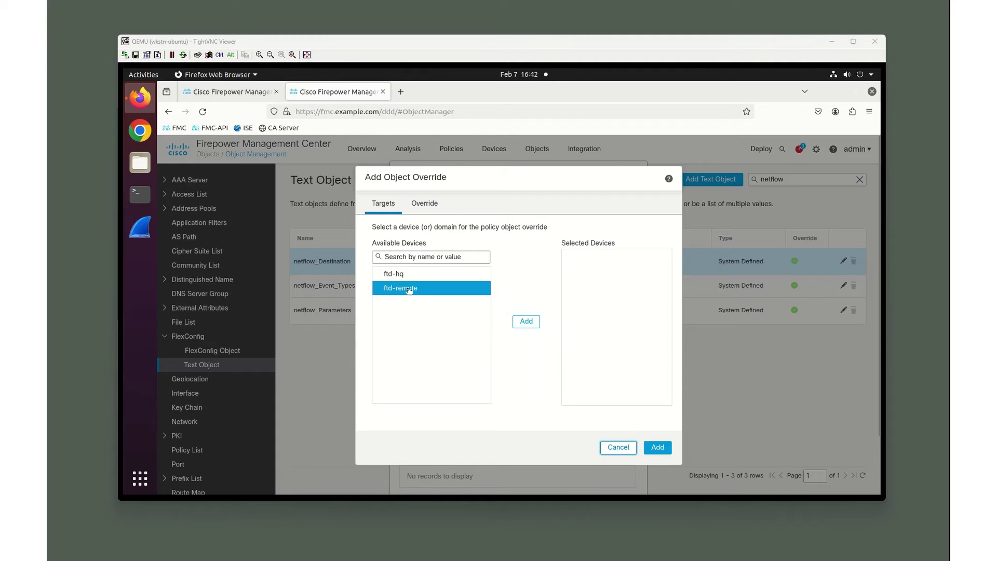
left_click(528, 322)
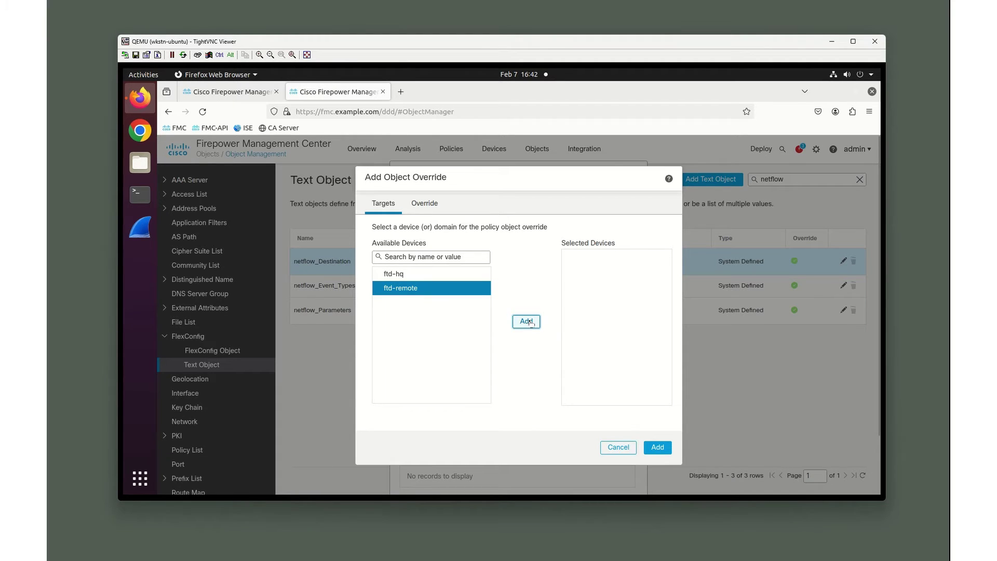
left_click(424, 204)
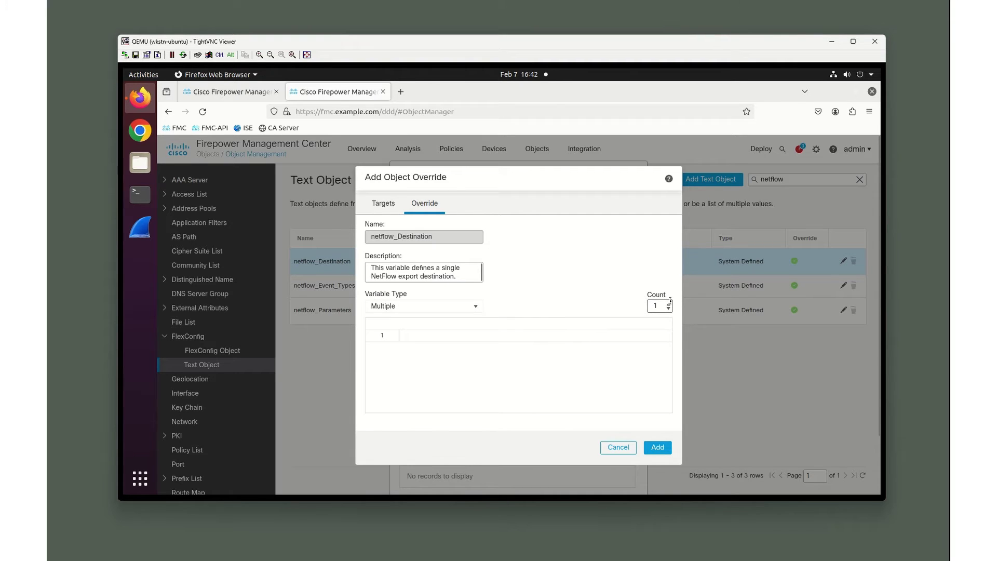
Give the ftd-remote override three values: inside, 192.168.35.250 and 9997
left_click(669, 304)
left_click(670, 304)
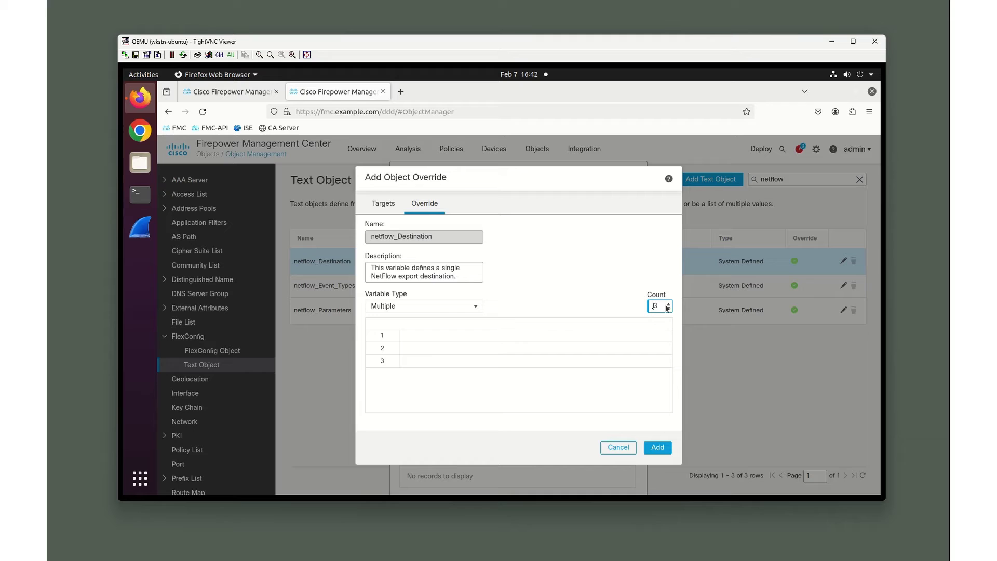
left_click(445, 278)
scroll(445, 267, "down", 4)
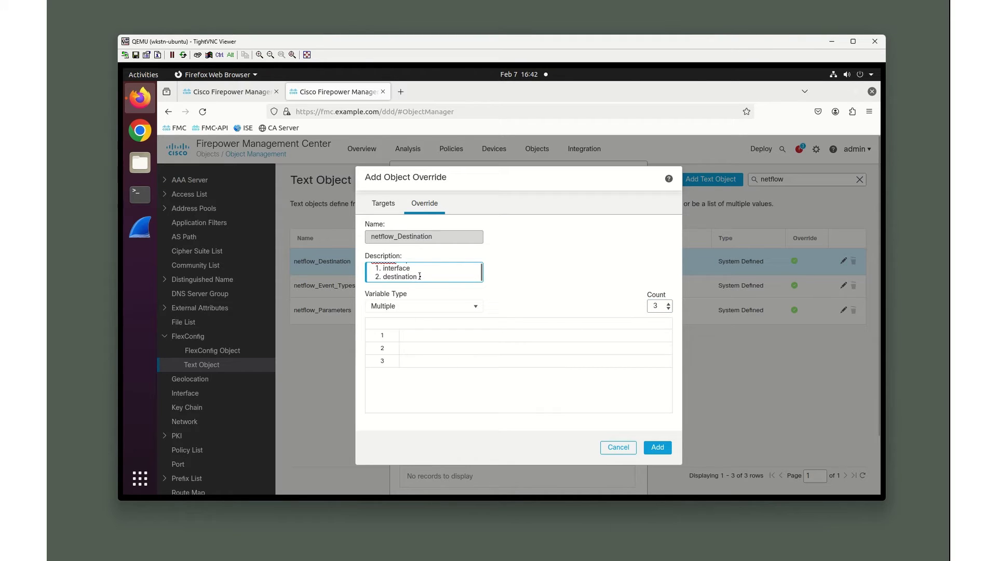
scroll(419, 276, "up", 2)
scroll(420, 276, "down", 2)
left_click(423, 339)
type("inside")
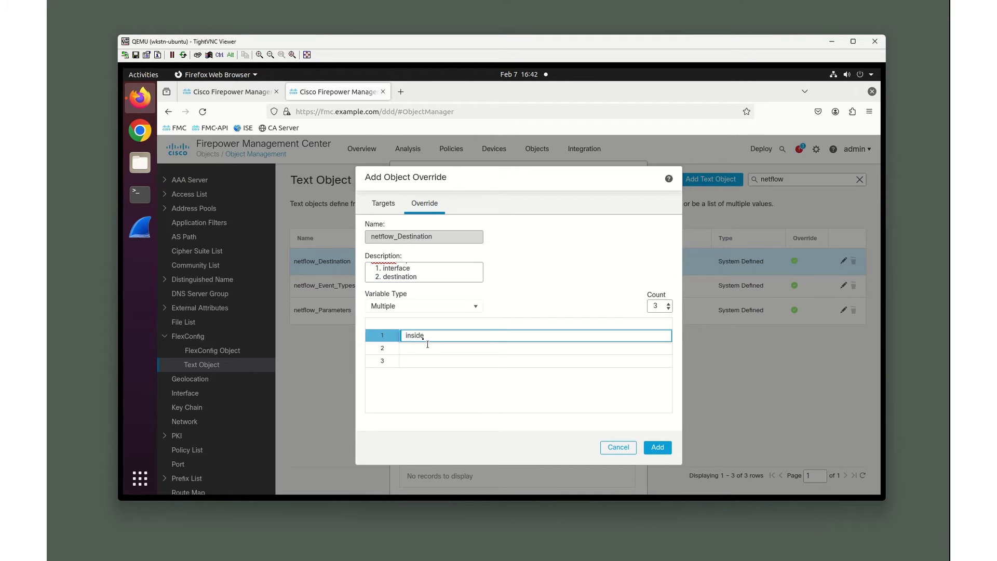
left_click(428, 344)
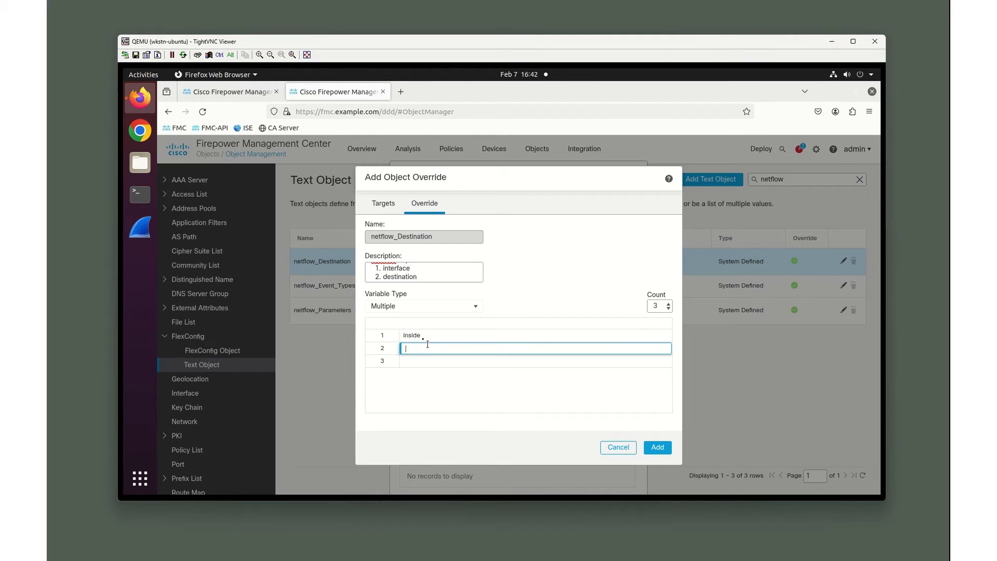
type("192.168.35.250")
key("Tab")
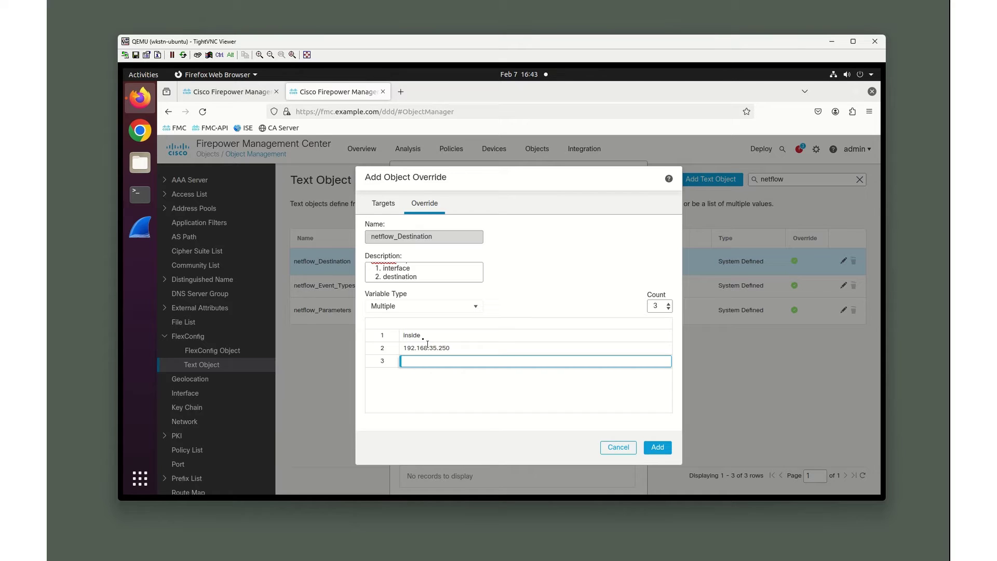
type("9997")
Add the ftd-remote override and save the netflow_Destination object
left_click(657, 453)
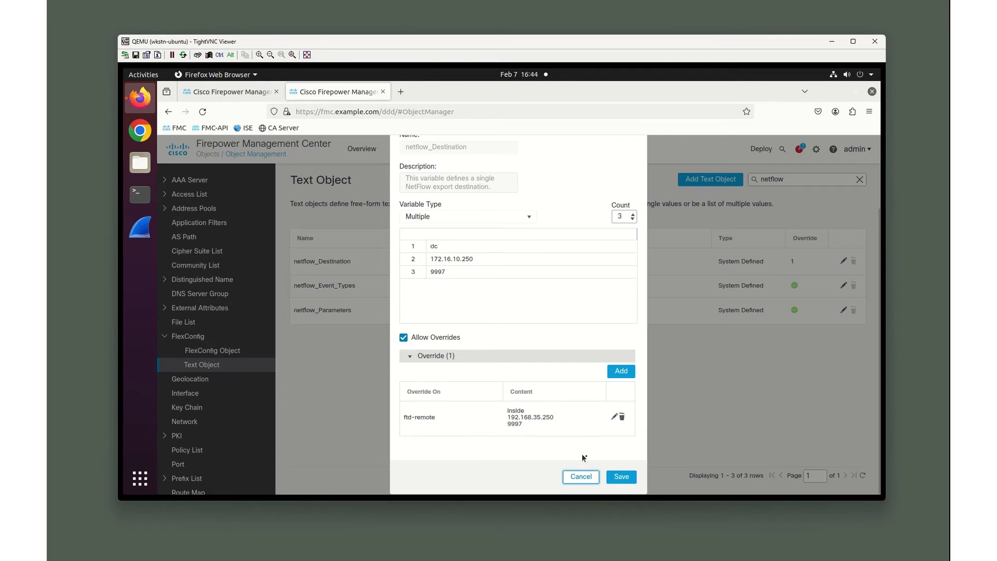
left_click(622, 477)
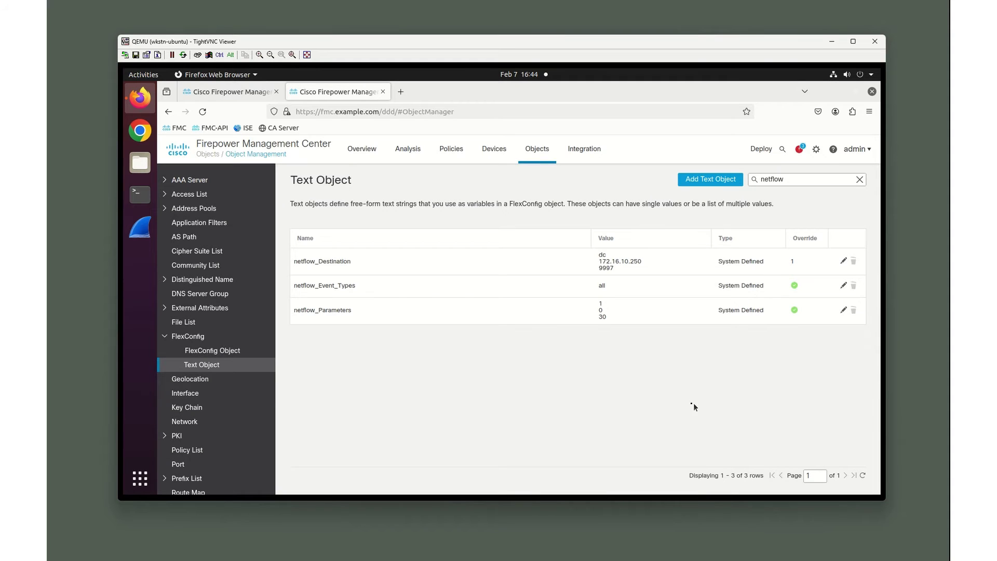
Filter the FlexConfig Object list by 'netflow'
left_click(232, 353)
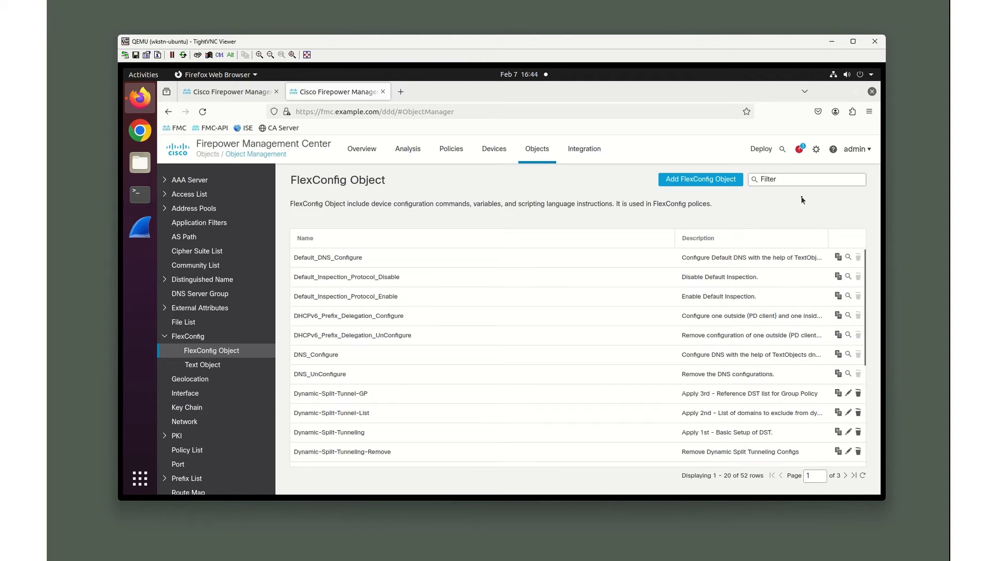
left_click(793, 179)
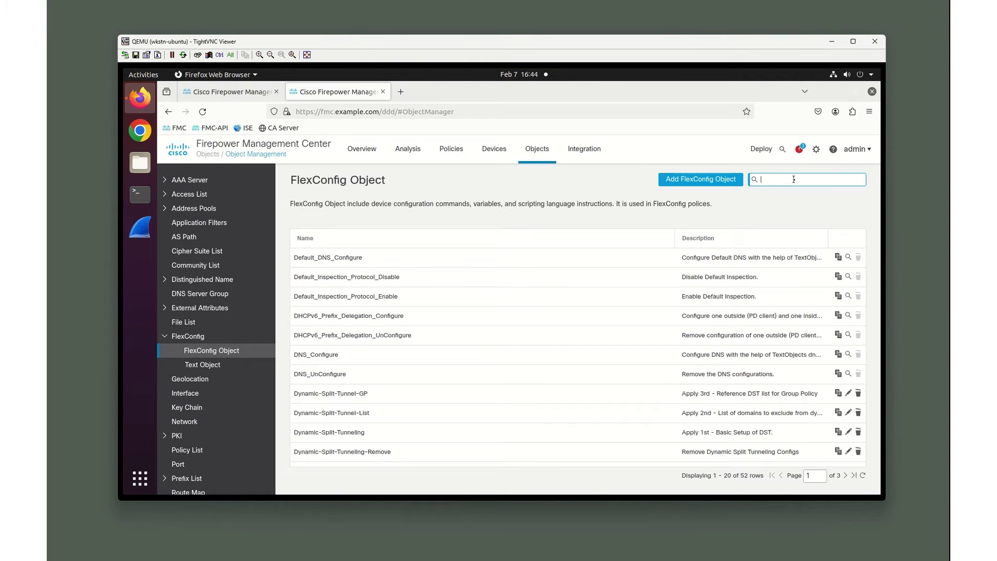
type("netflow")
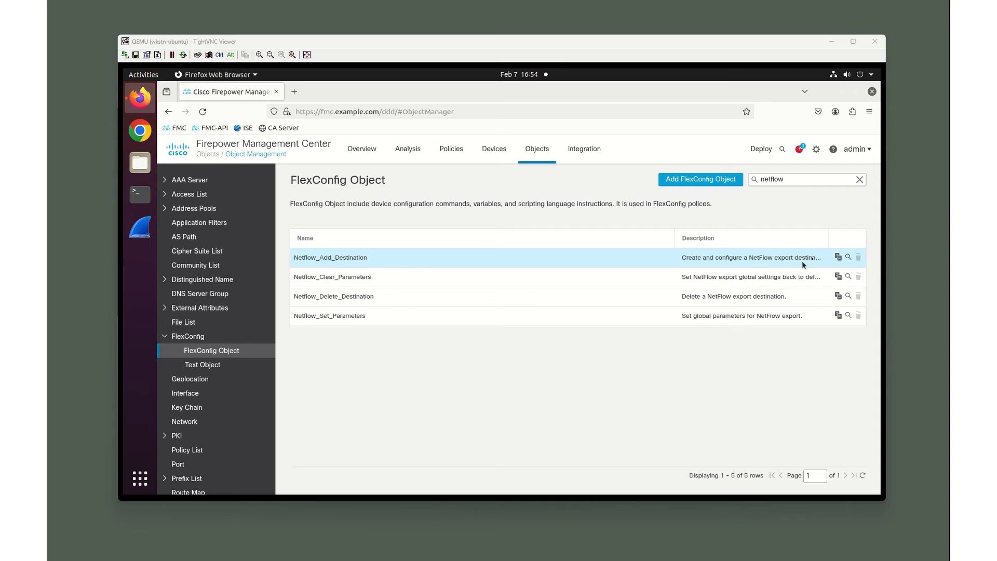
Duplicate Netflow_Add_Destination and rename the copy Netflow_Add_Destination_FTD
left_click(838, 258)
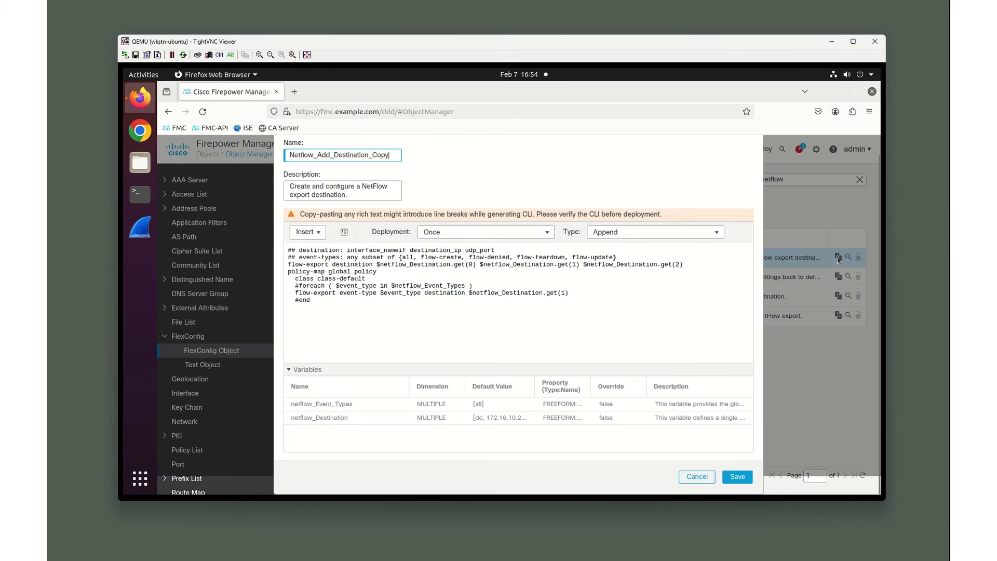
left_click_drag(391, 155, 374, 153)
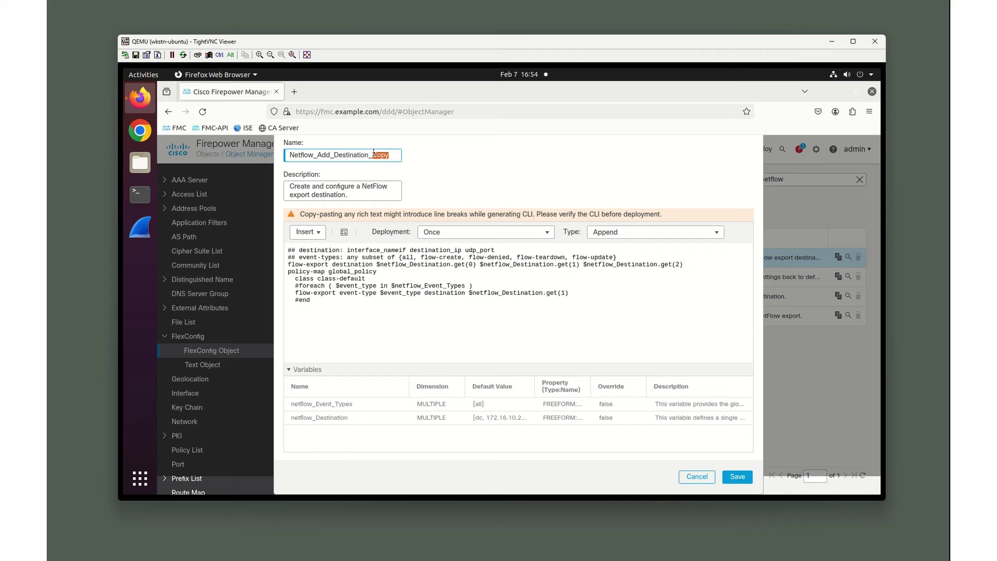
type("FTD")
left_click(697, 476)
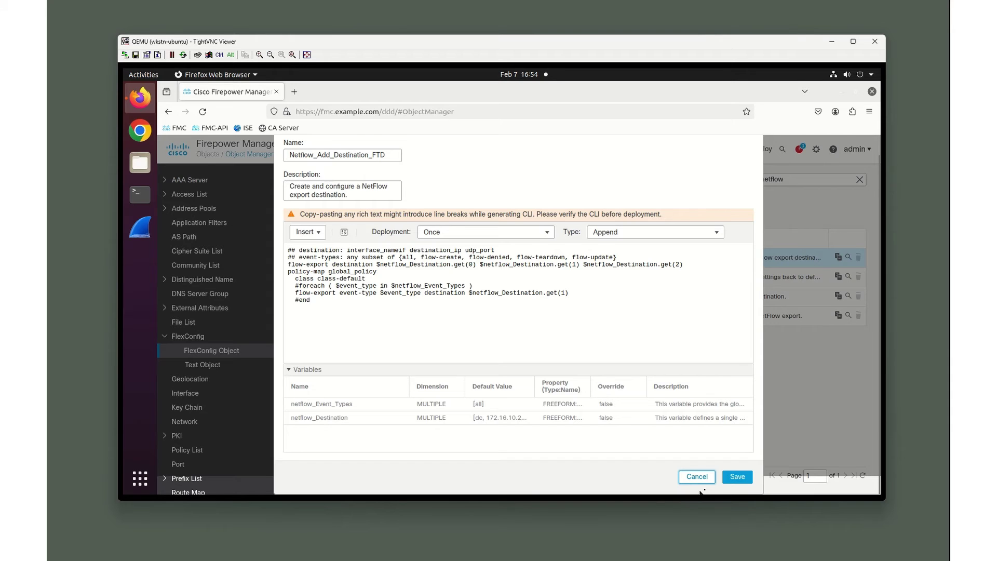
Save Netflow_Add_Destination_FTD, then copy Netflow_Set_Parameters and save it as Netflow_Set_Parameters_FTD
left_click(738, 477)
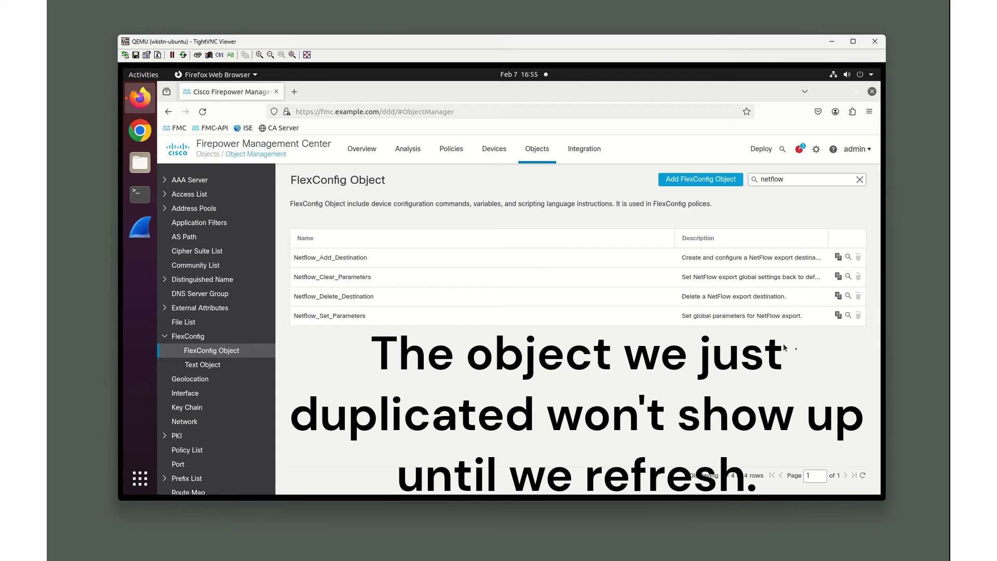
left_click(838, 316)
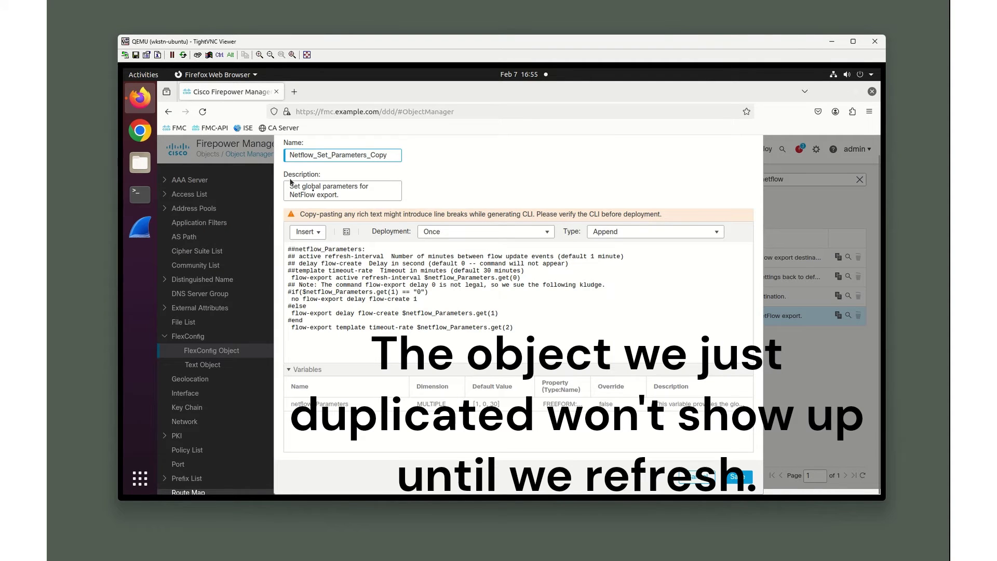
mouse_move(388, 155)
left_mouse_down()
mouse_move(290, 154)
mouse_move(375, 154)
left_mouse_up()
type("FTD")
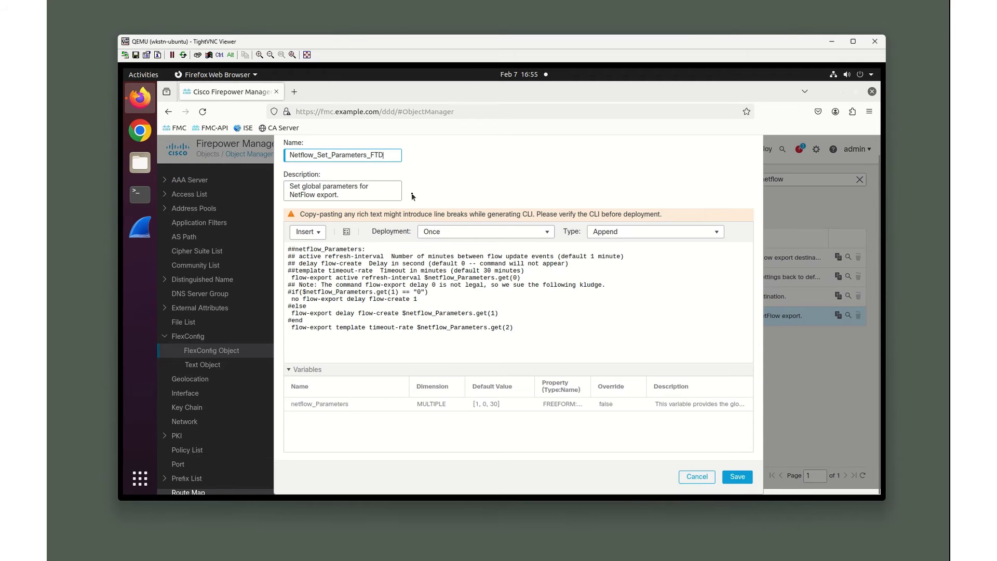
left_click(737, 476)
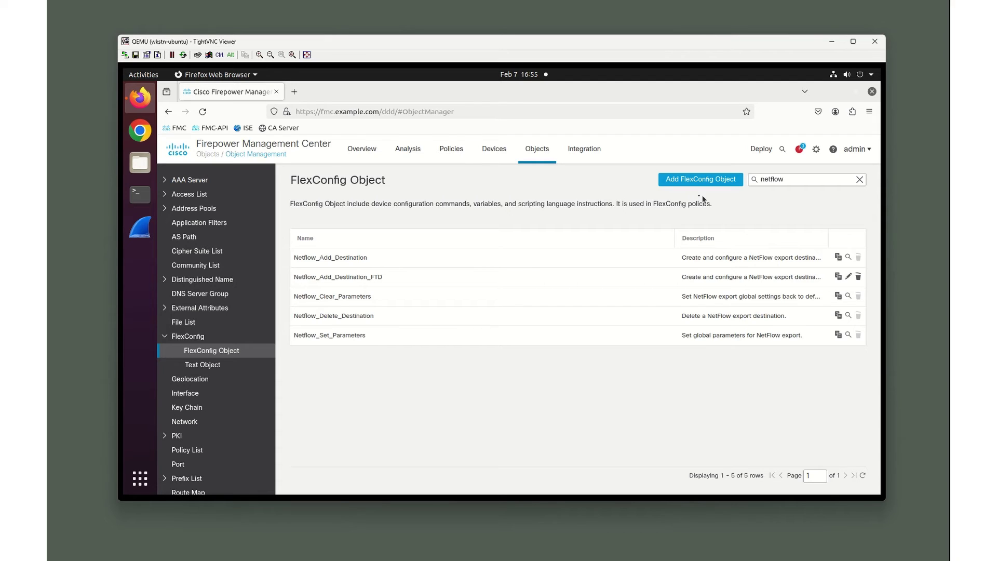
Reload the page and filter the FlexConfig objects on 'netflow' to confirm both _FTD copies appear
key("F5")
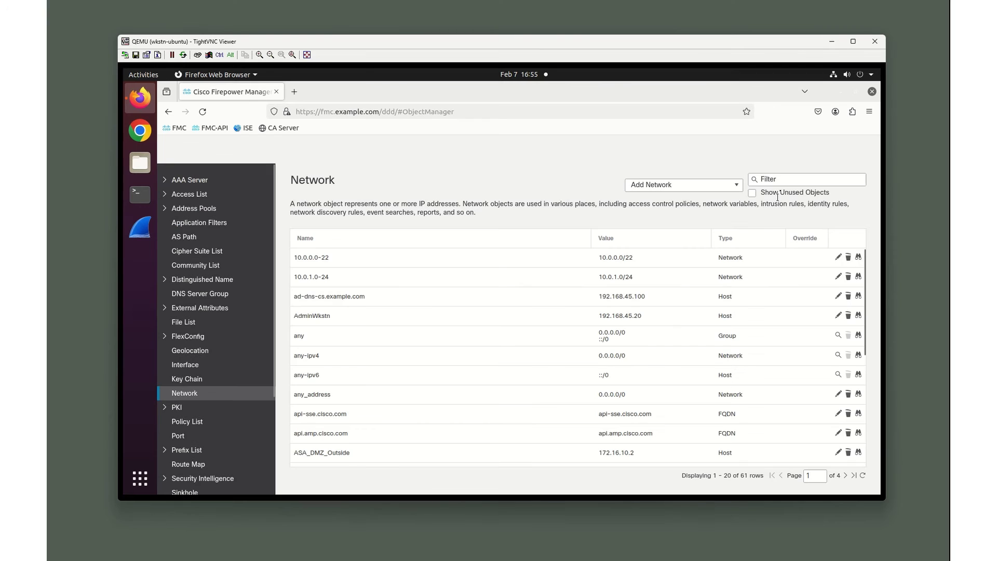
left_click(787, 182)
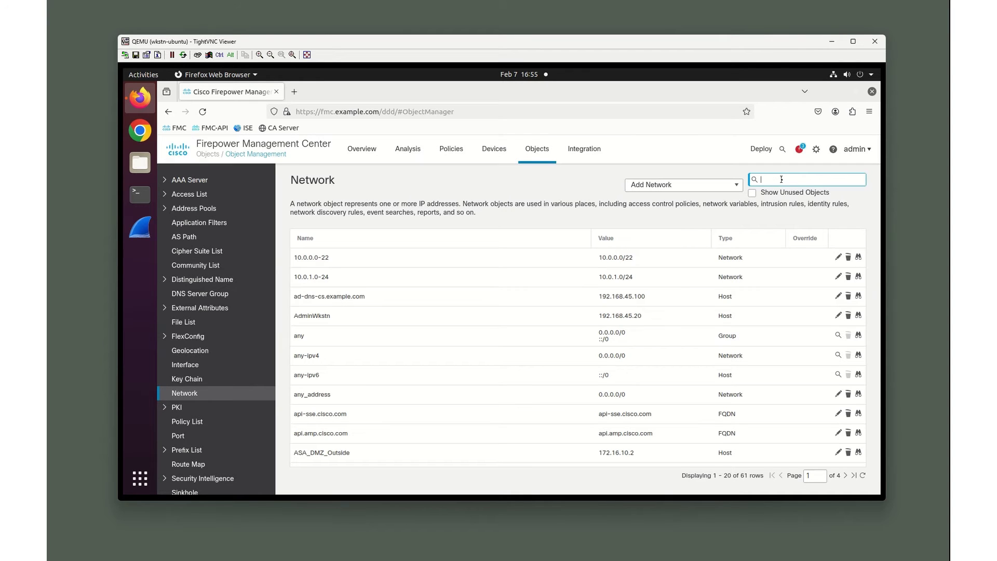
type("netflow")
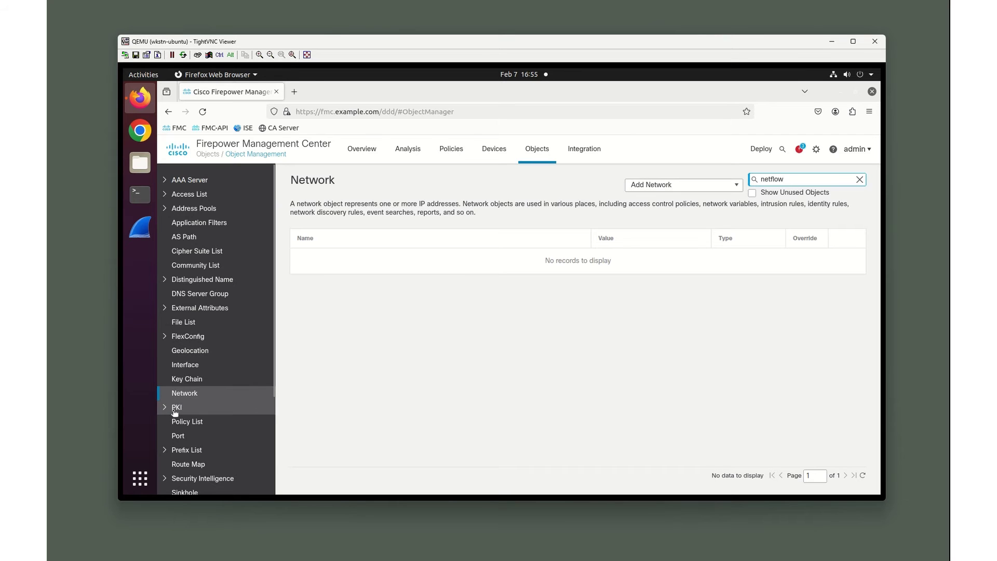
left_click(167, 341)
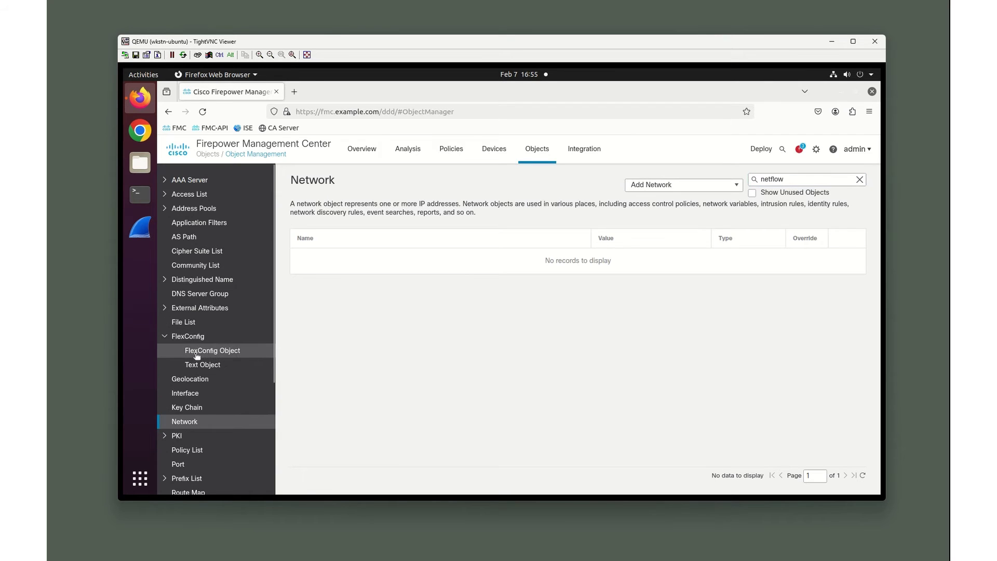
left_click(196, 356)
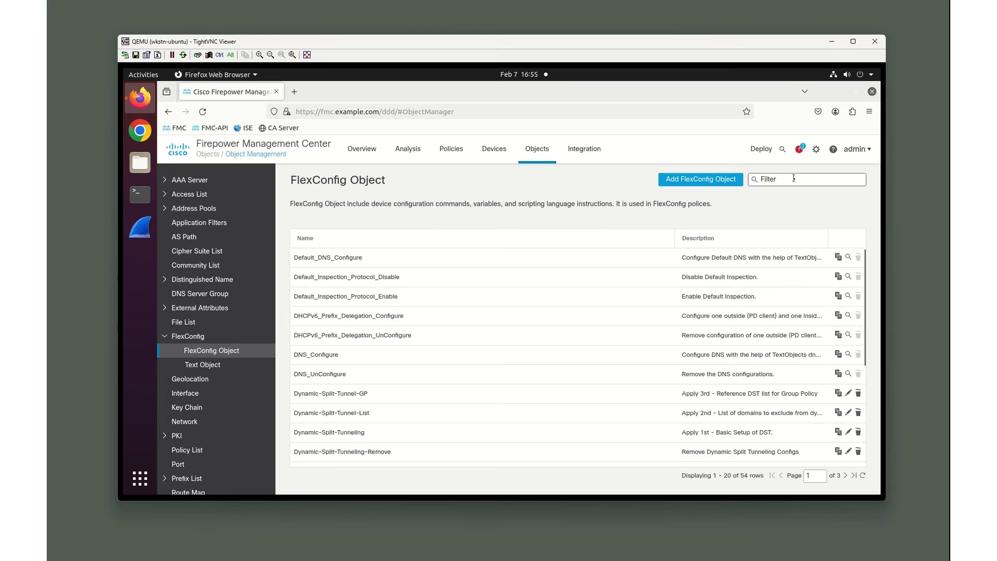
left_click(794, 179)
type("netflow")
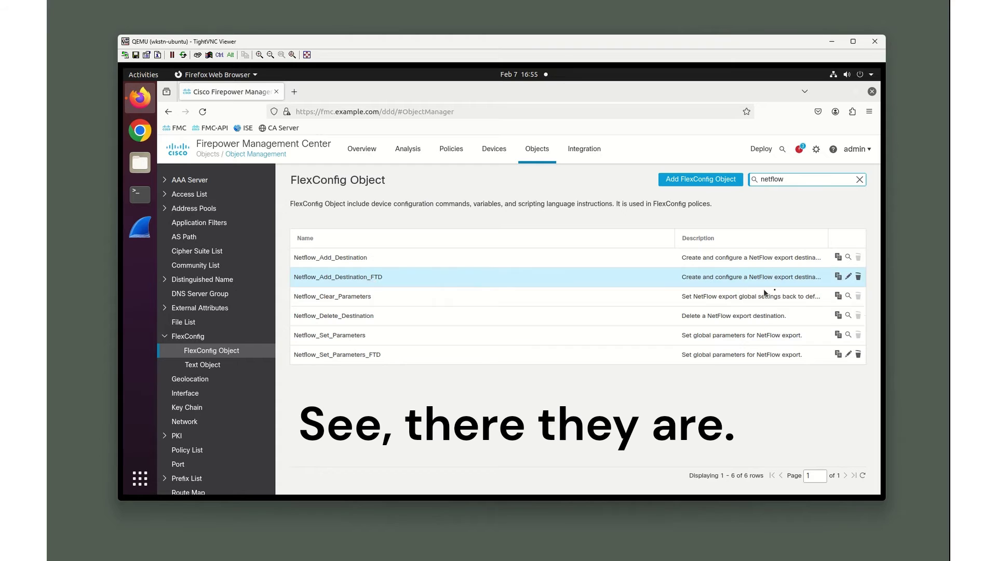
left_click(850, 277)
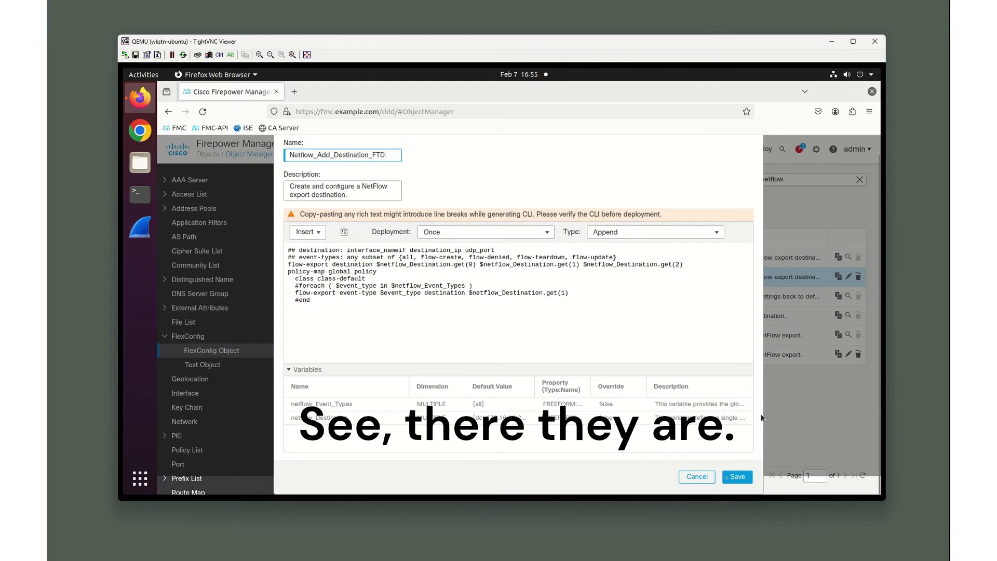
left_click(700, 478)
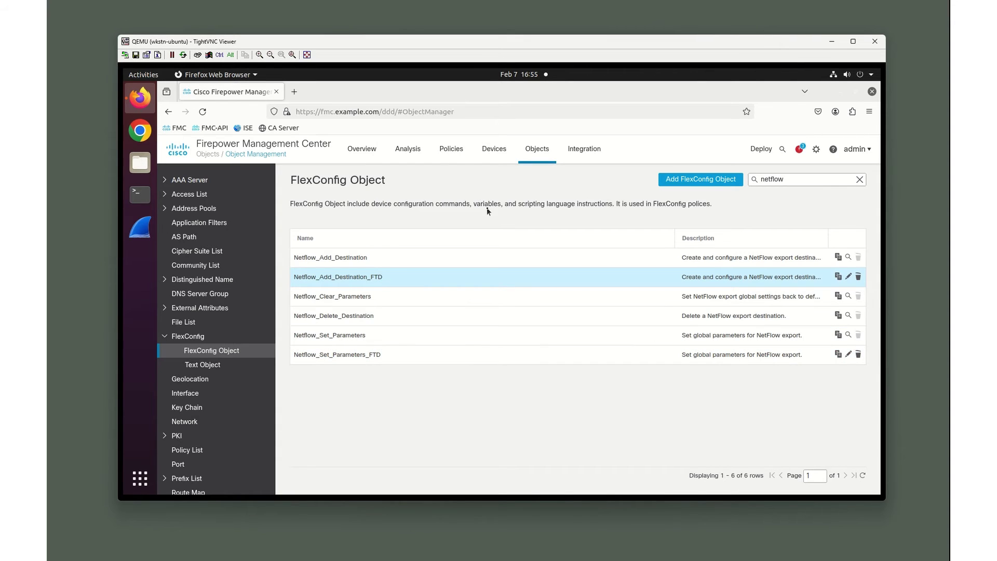
Create FlexConfig policy 'FTD-HQ-FlexConfig' with ftd-hq as its selected device and open the editor
left_click(493, 155)
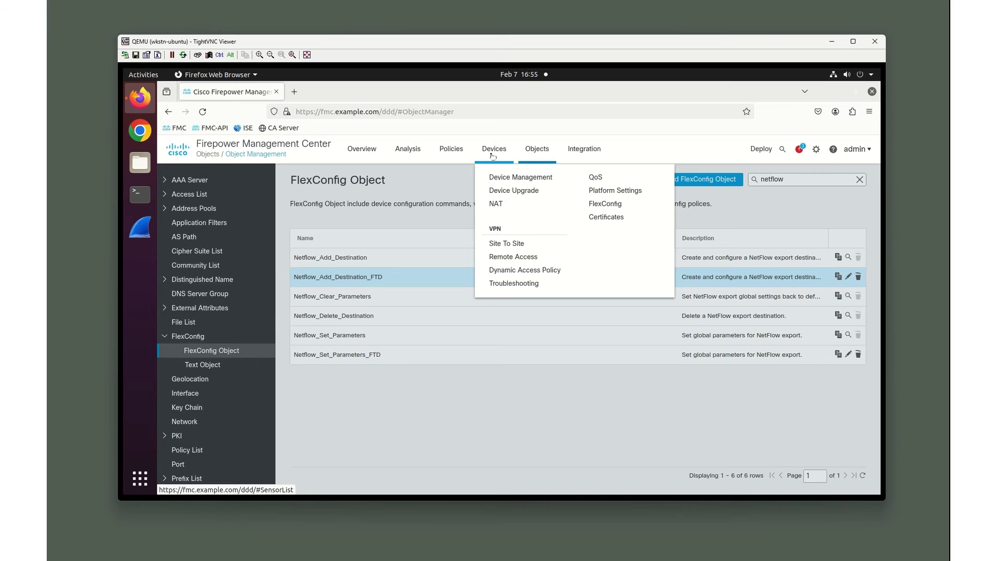
left_click(605, 204)
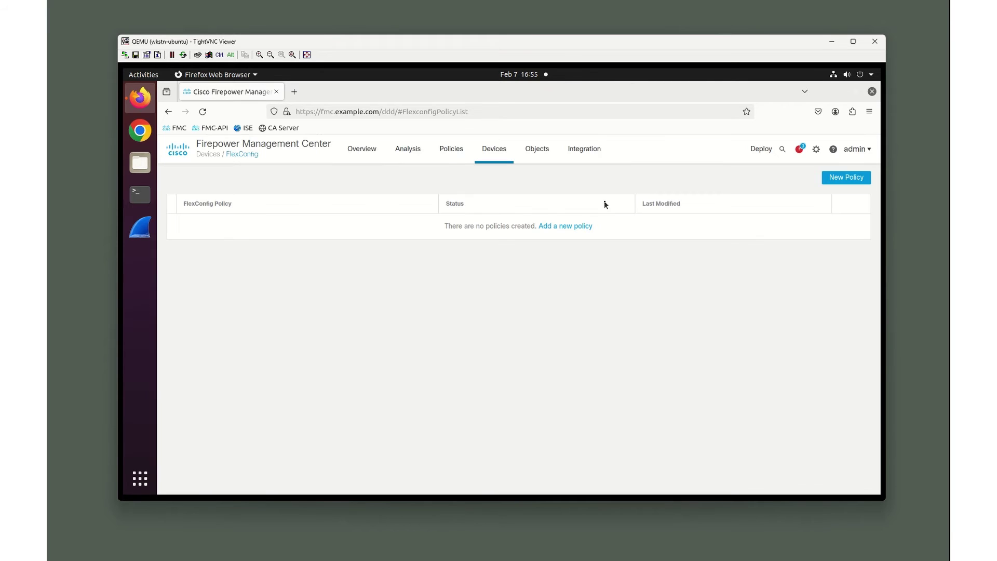
left_click(837, 180)
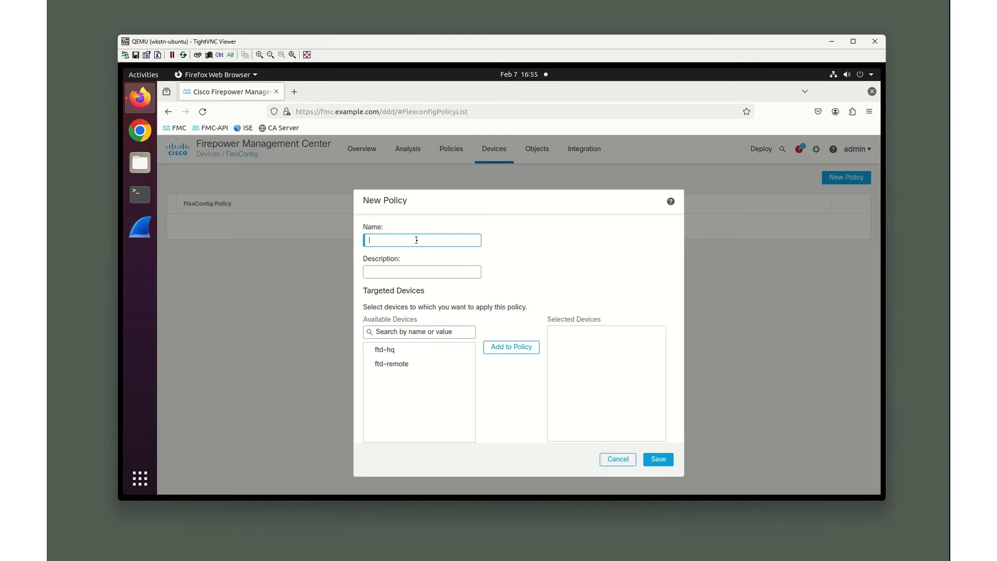
type("FTD-HQ-FlexConfig")
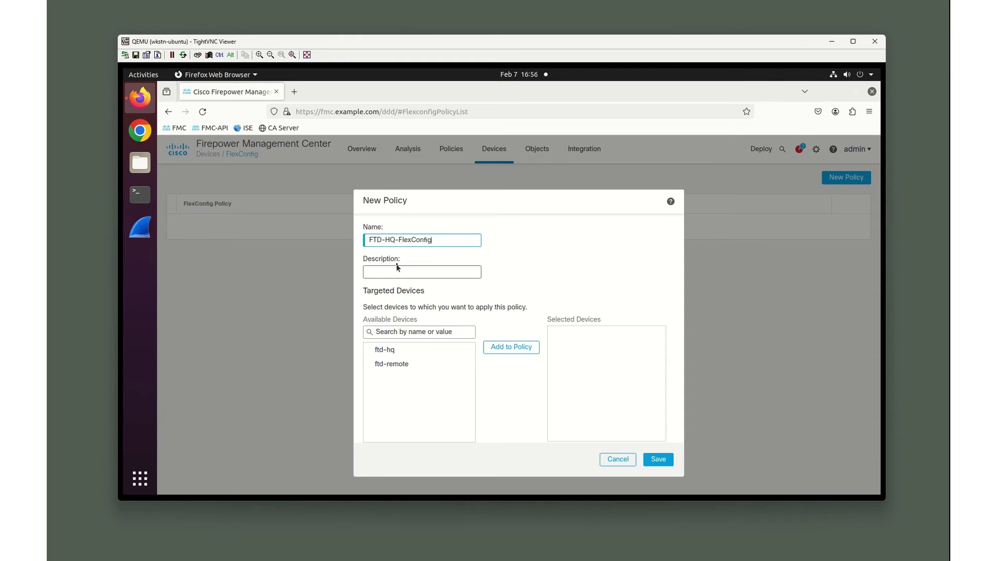
left_click(404, 351)
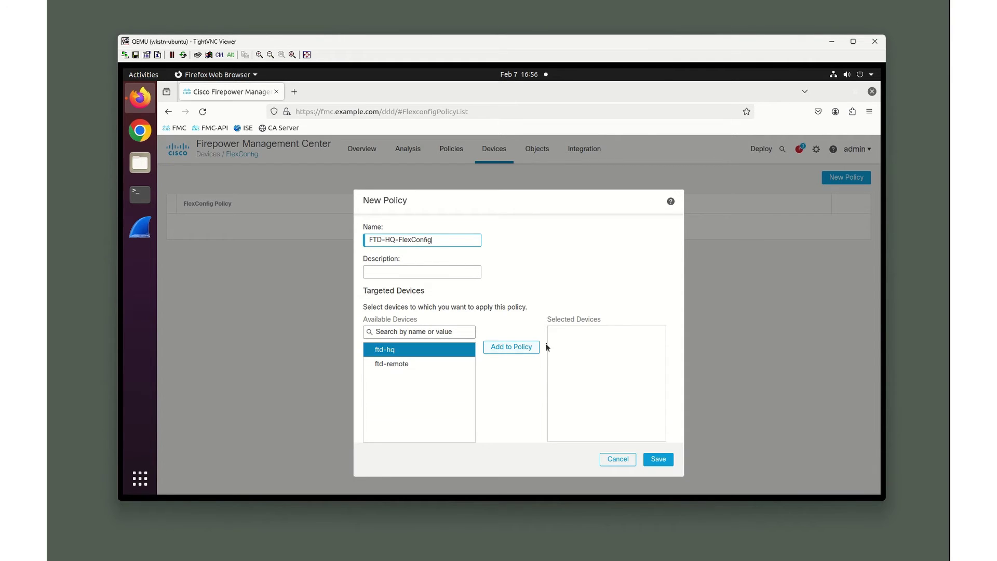
left_click(511, 347)
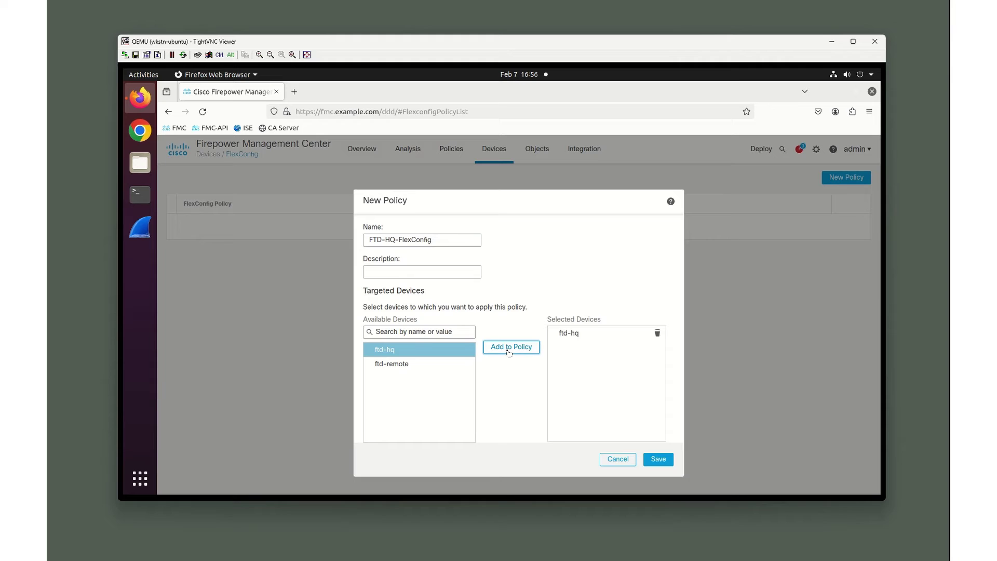
left_click(657, 460)
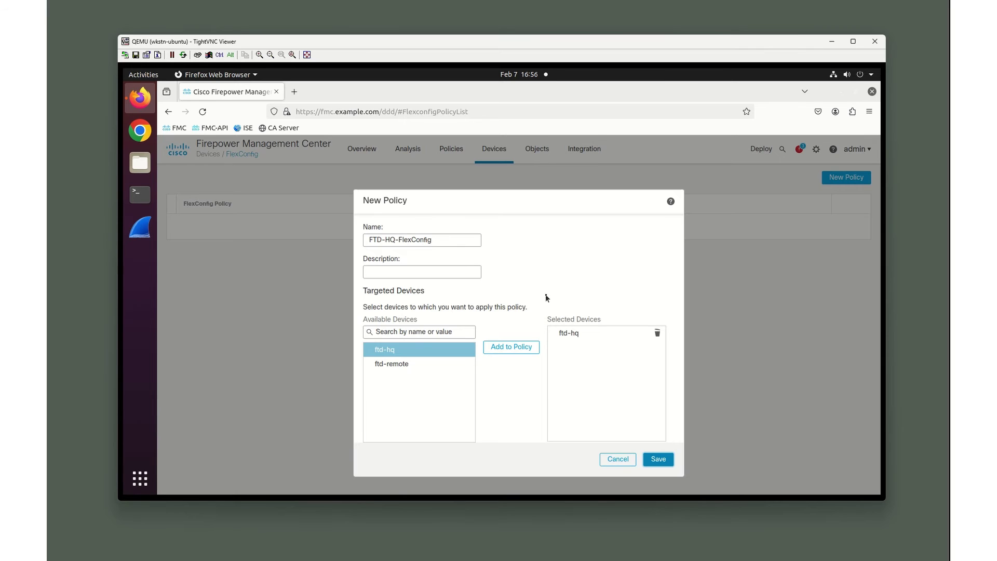
left_click(407, 365)
left_click(659, 459)
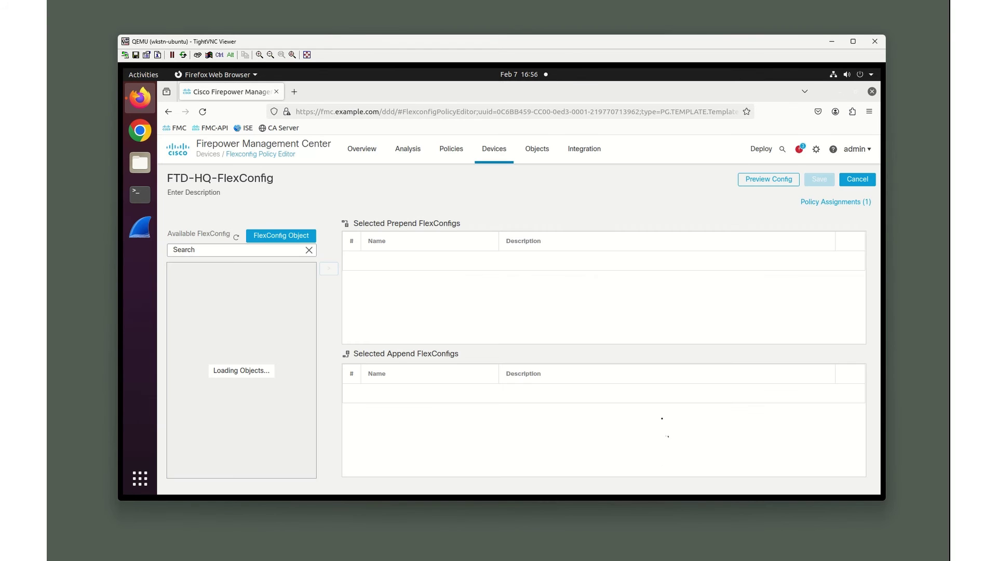
Append the User Defined objects Netflow_Add_Destination_FTD and Netflow_Set_Parameters_FTD, then save the policy
left_click(198, 250)
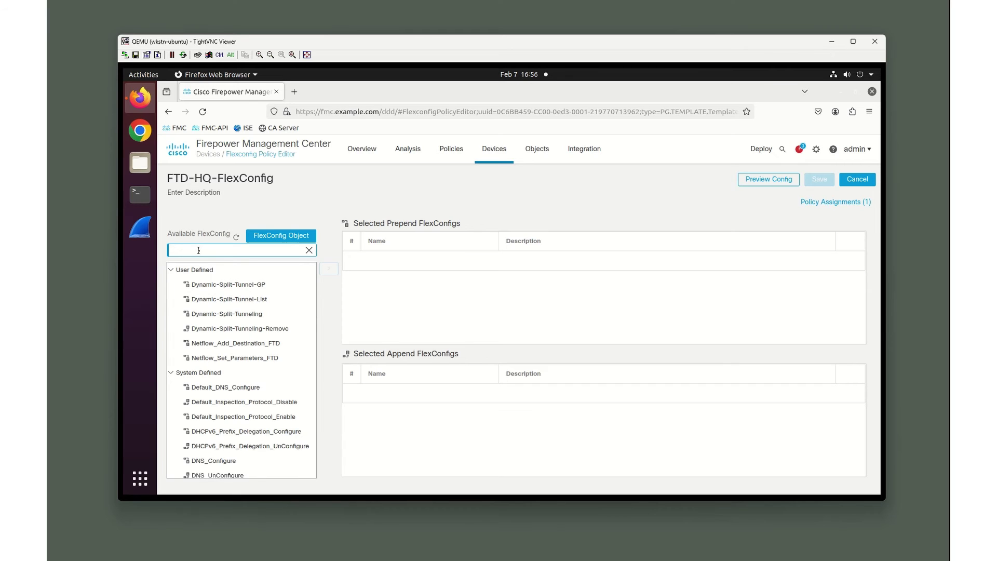
left_click(235, 345)
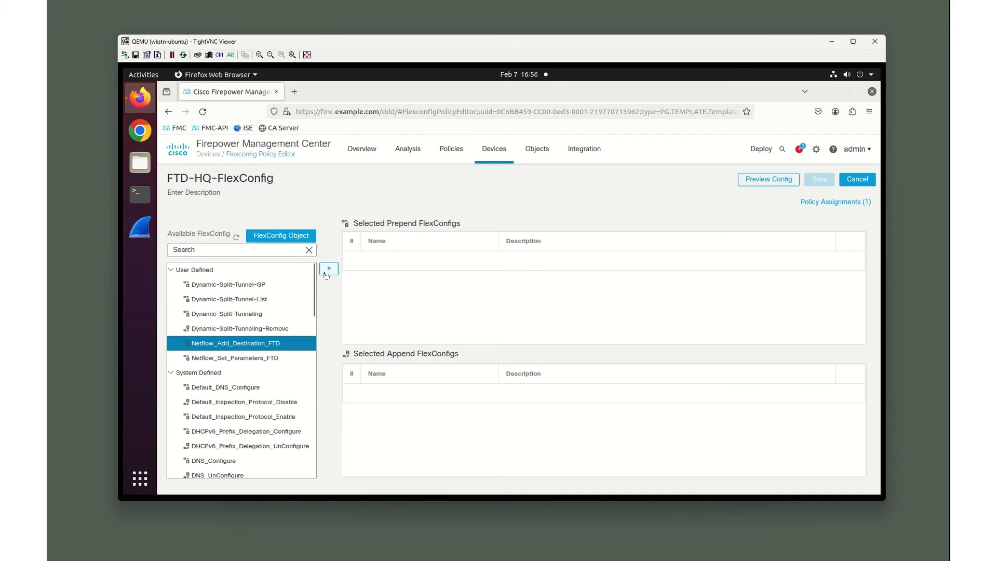
left_click(325, 272)
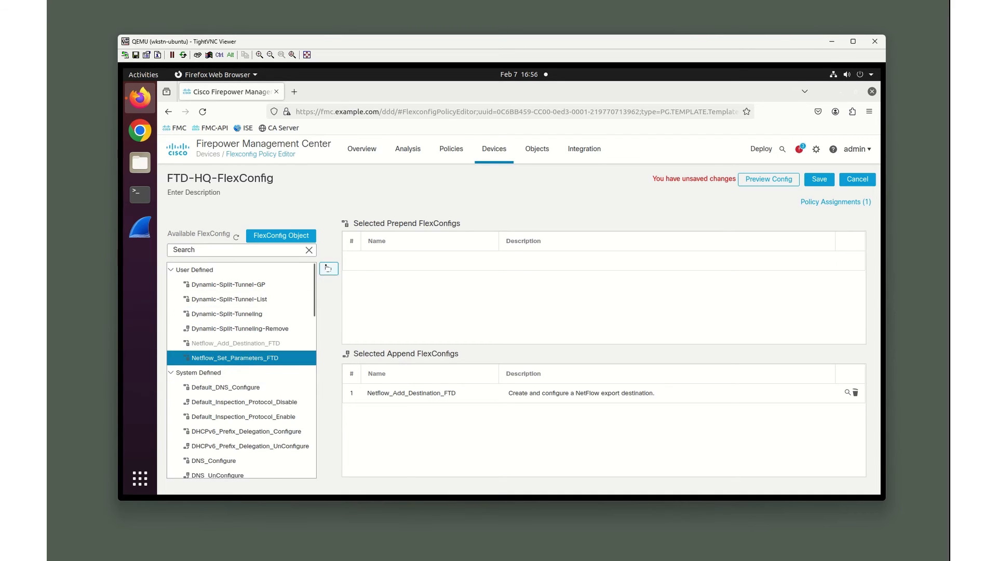
left_click(327, 268)
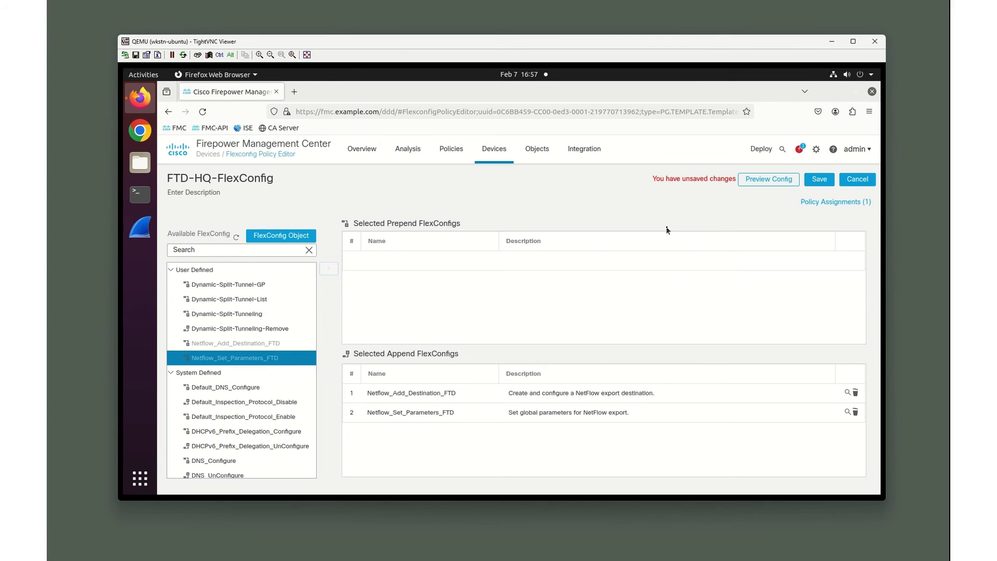
left_click(818, 180)
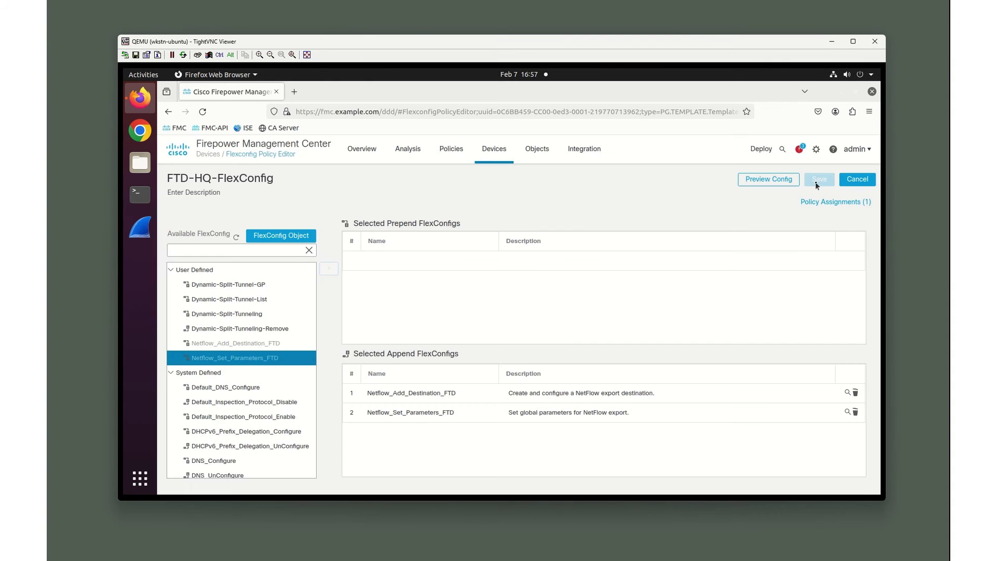
Preview the generated CLI for ftd-hq, down to the appended flow-export destination 172.16.10.250 9997 commands
left_click(757, 180)
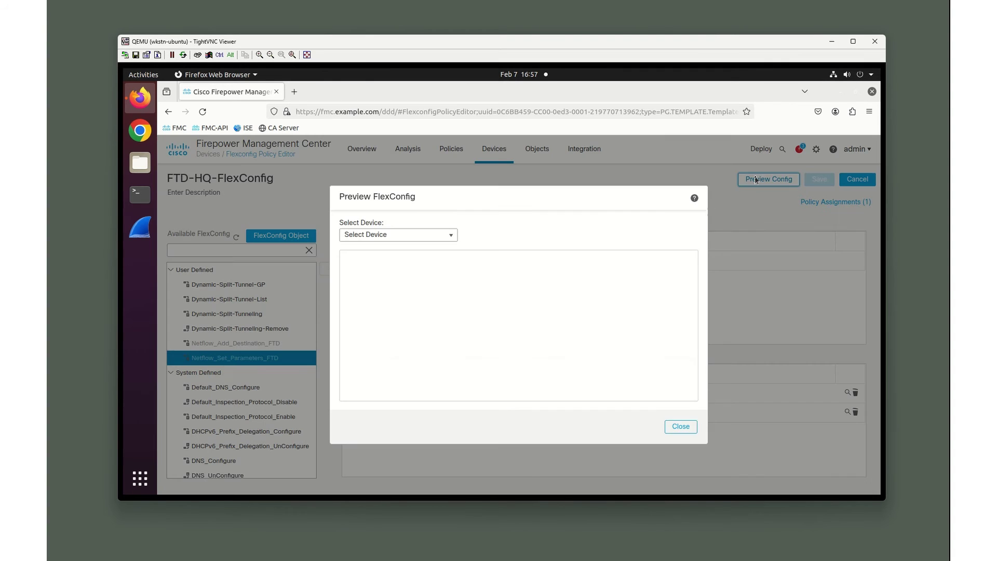
left_click(425, 236)
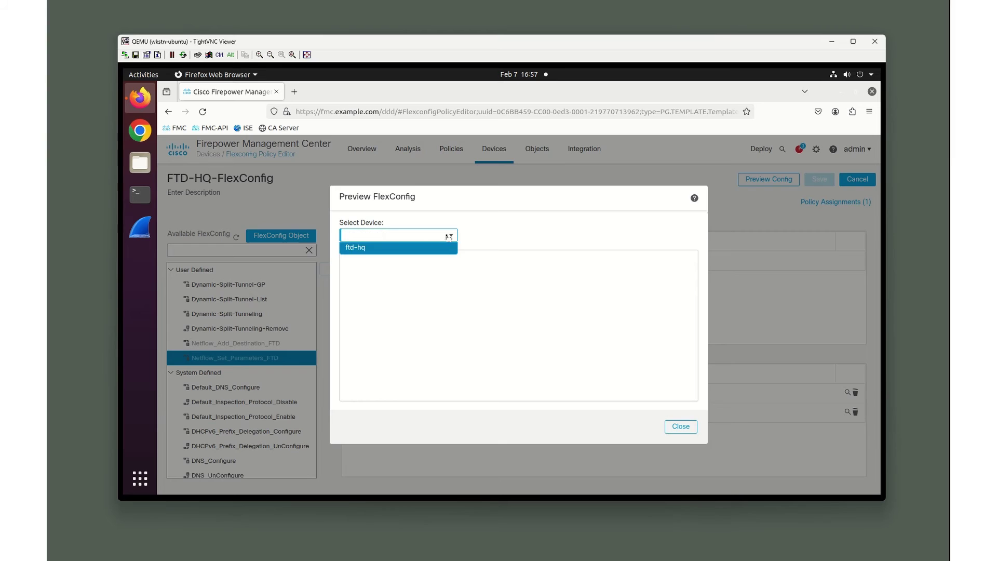
left_click(385, 248)
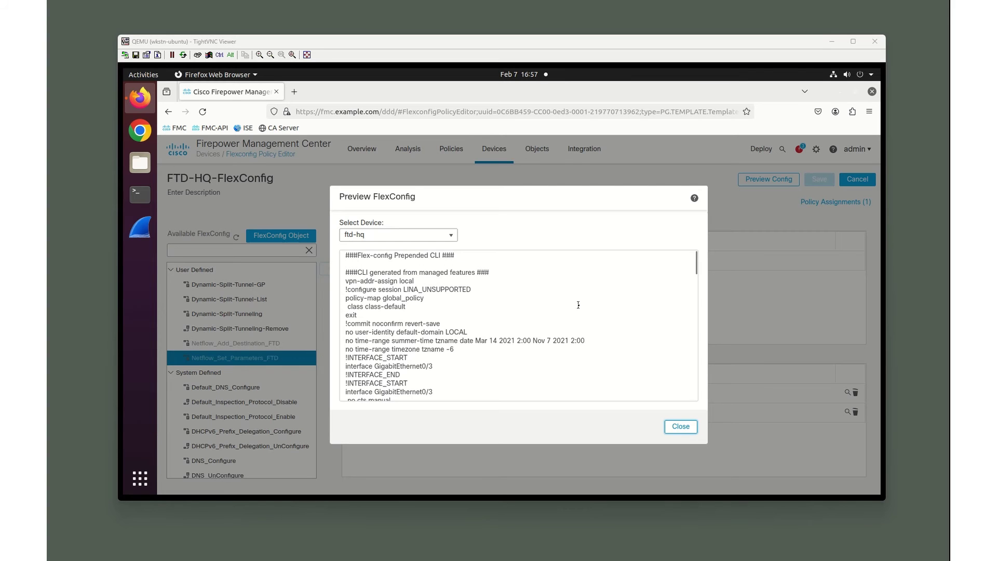
scroll(586, 308, "down", 5)
scroll(581, 311, "down", 10)
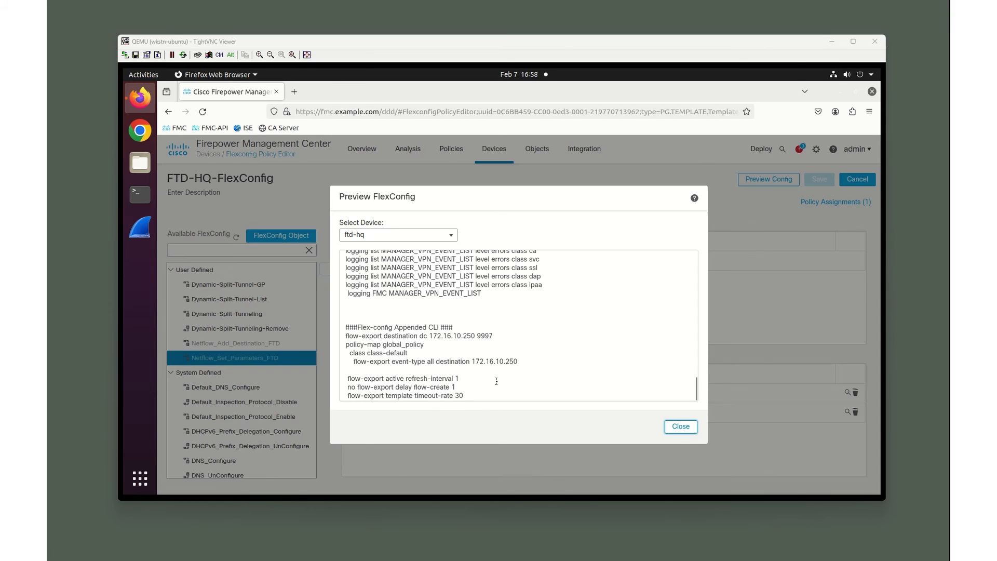
Close the Preview FlexConfig dialog
left_click(680, 426)
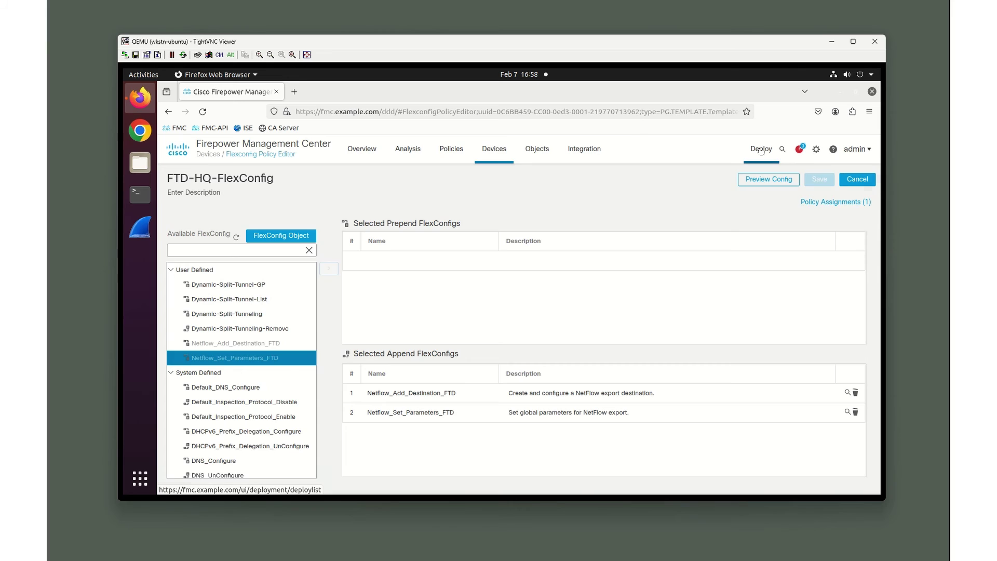
Deploy to ftd-hq with the note 'Pushing NSEL Config', proceeding past the validation warnings
mouse_move(760, 151)
left_click(772, 180)
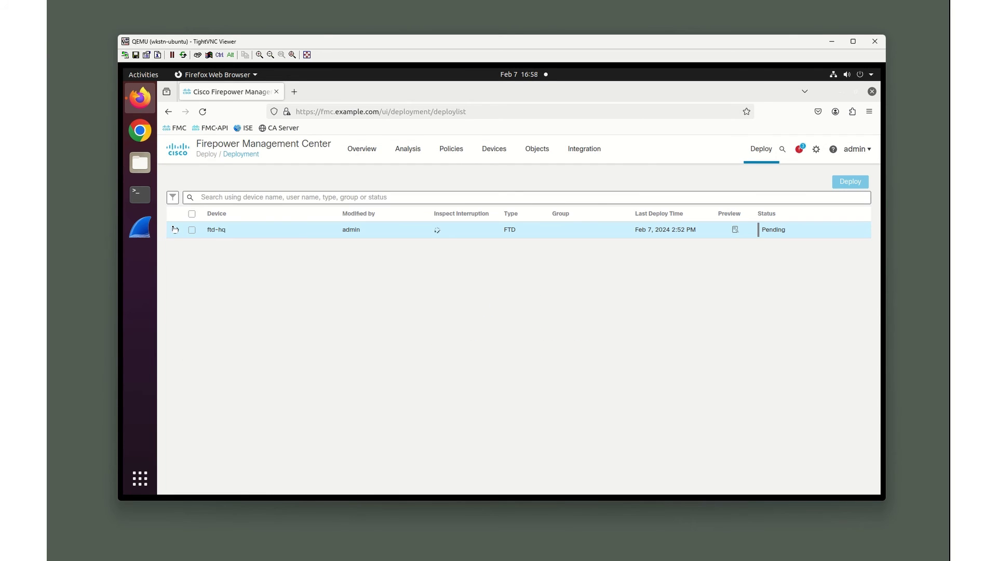
left_click(177, 230)
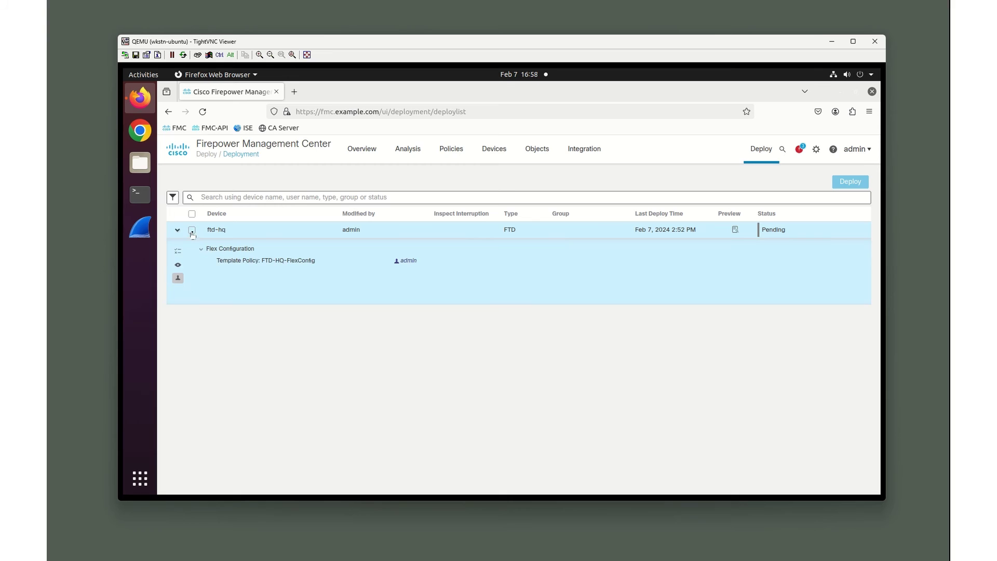
left_click(192, 230)
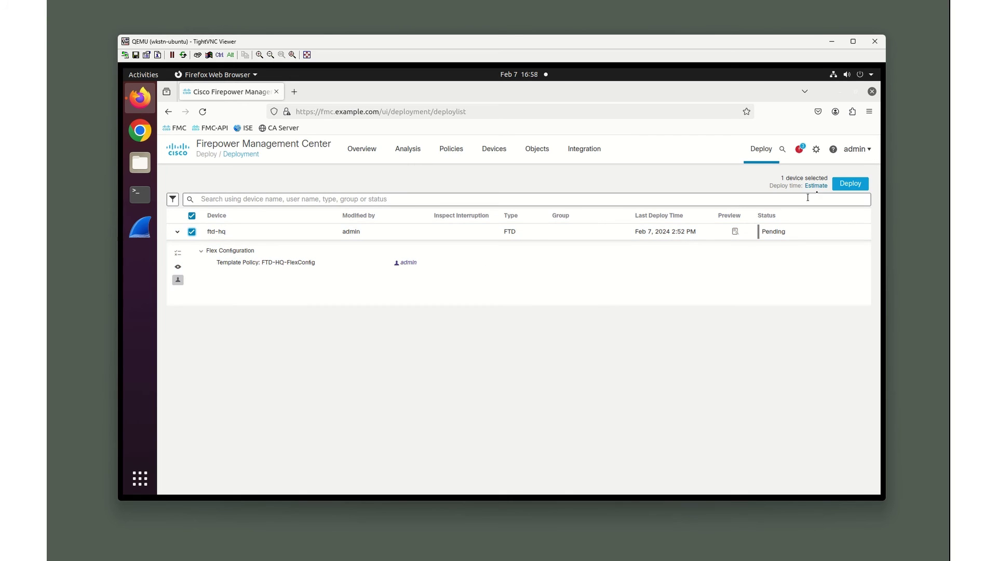
left_click(841, 184)
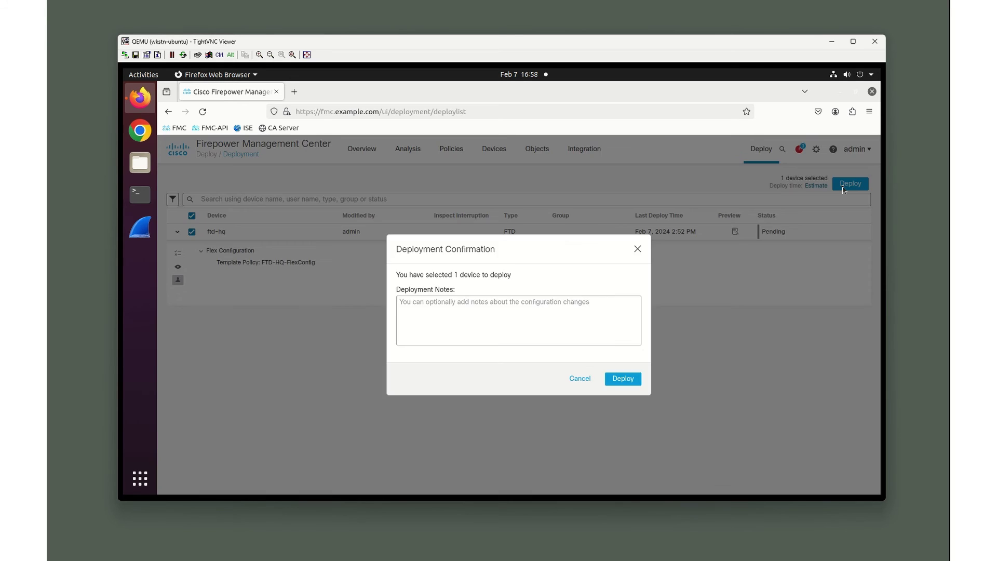
left_click(543, 332)
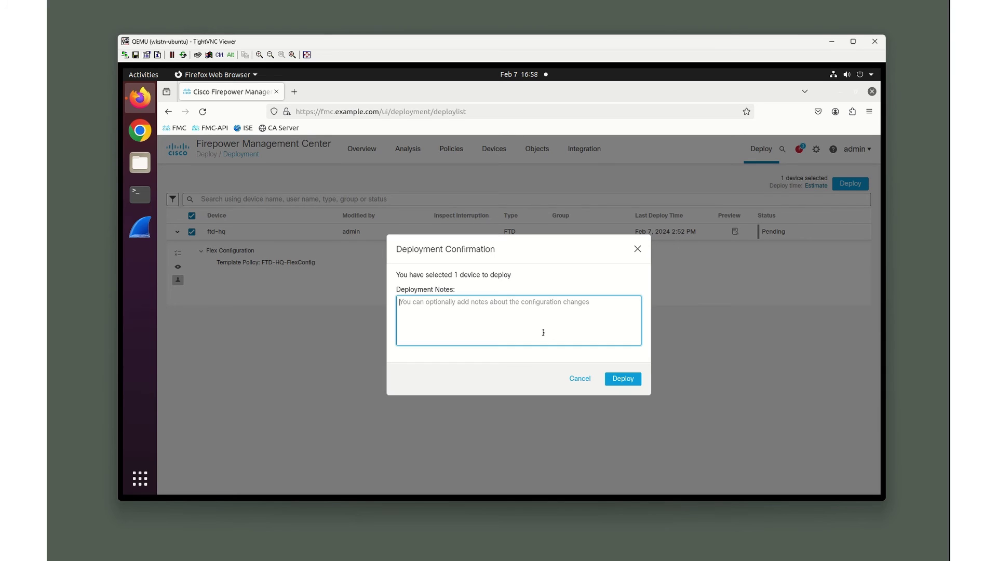
type("Push")
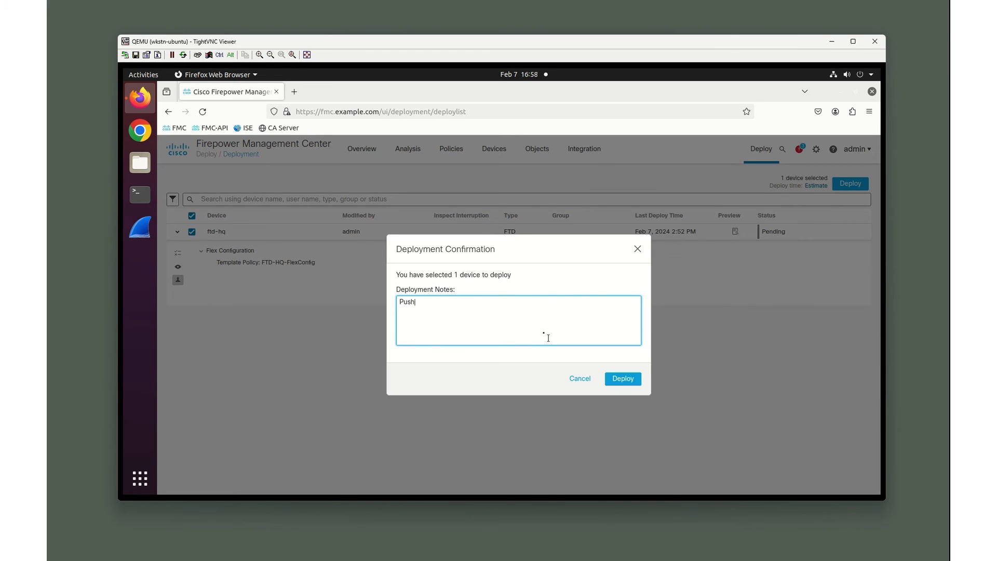
type("ing NSEL Config")
left_click(622, 380)
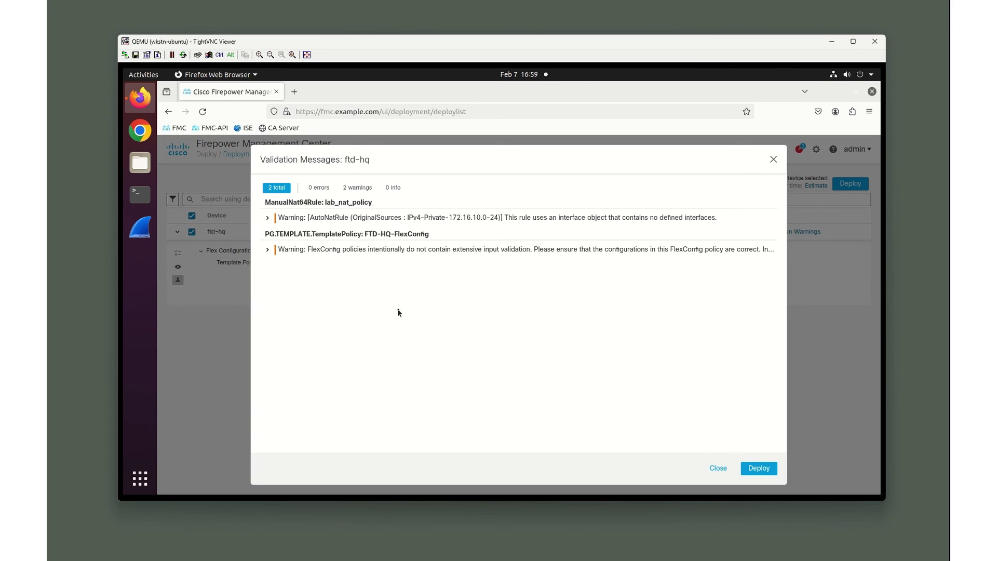
left_click(766, 471)
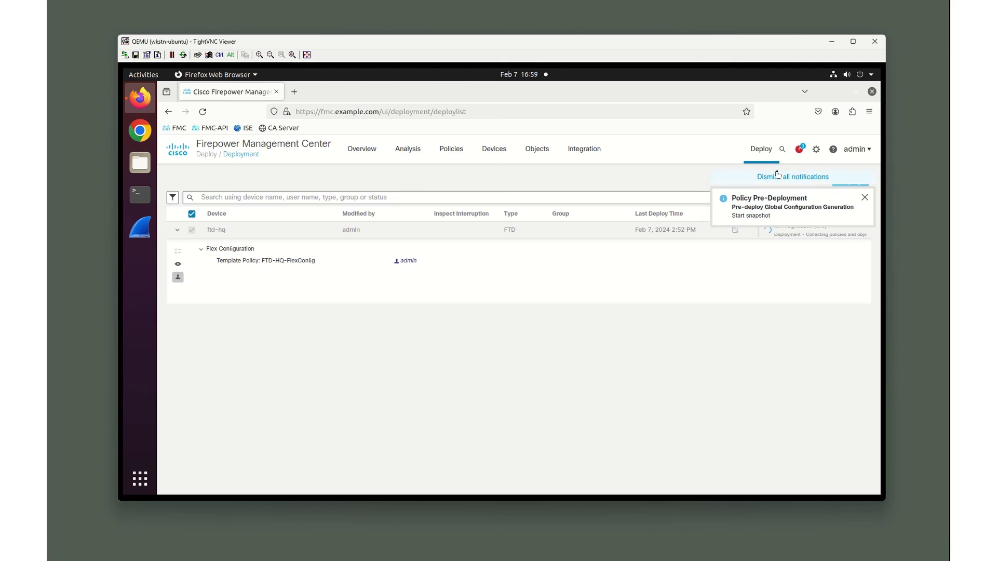
Dismiss the notifications, wait for the ftd-hq deployment to complete, and switch to the FTD-HQ terminal
left_click(794, 181)
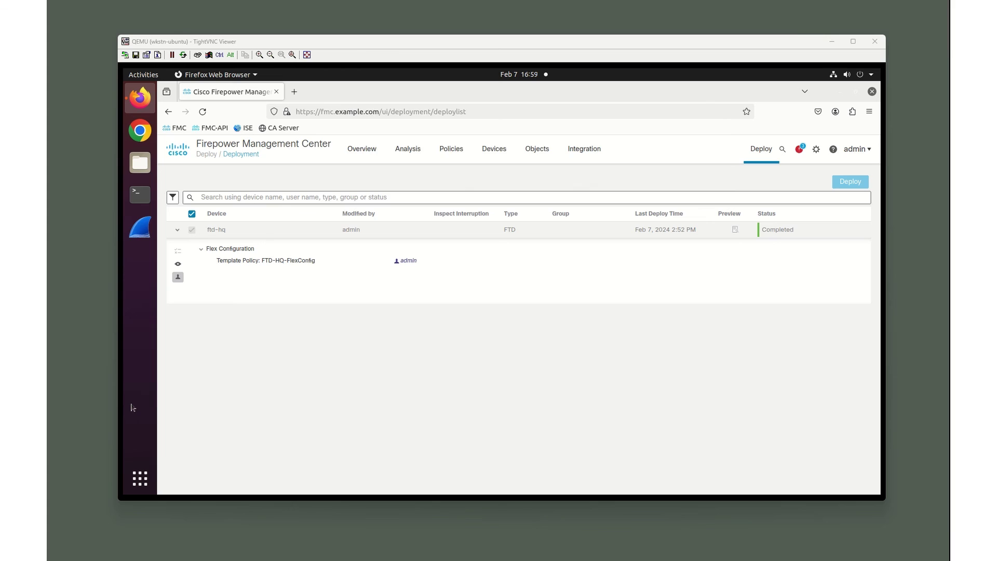
key("alt+Tab")
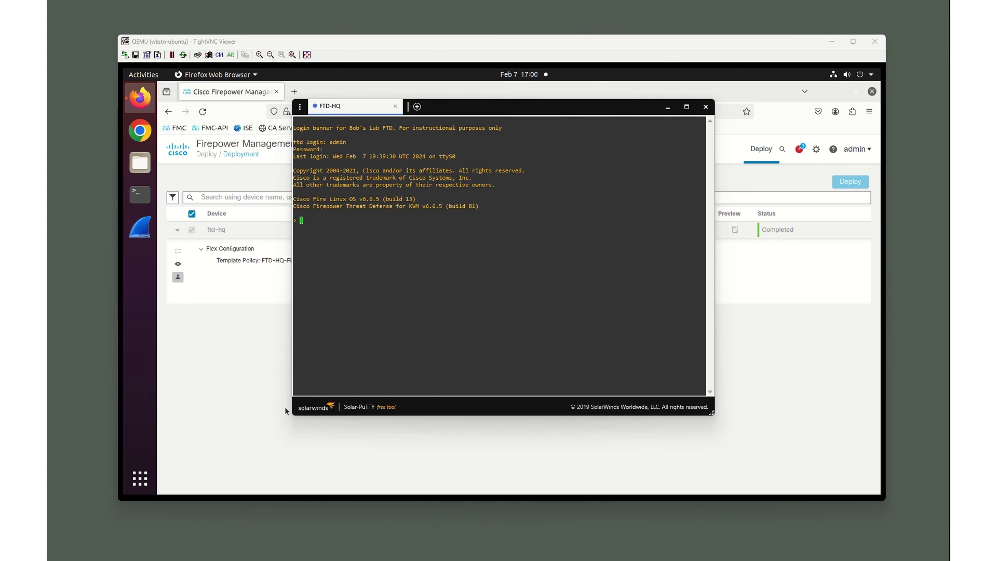
Run 'show flow-export counters' twice, confirming packets sent to 172.16.10.250 rise from 11 to 13
type("show flow-export counters")
key("Return")
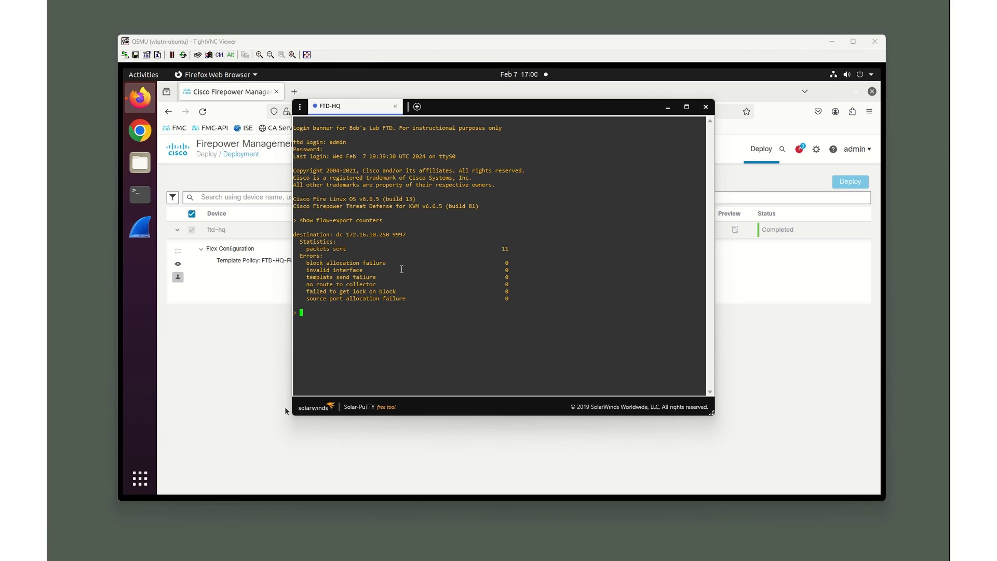
key("Up")
key("Return")
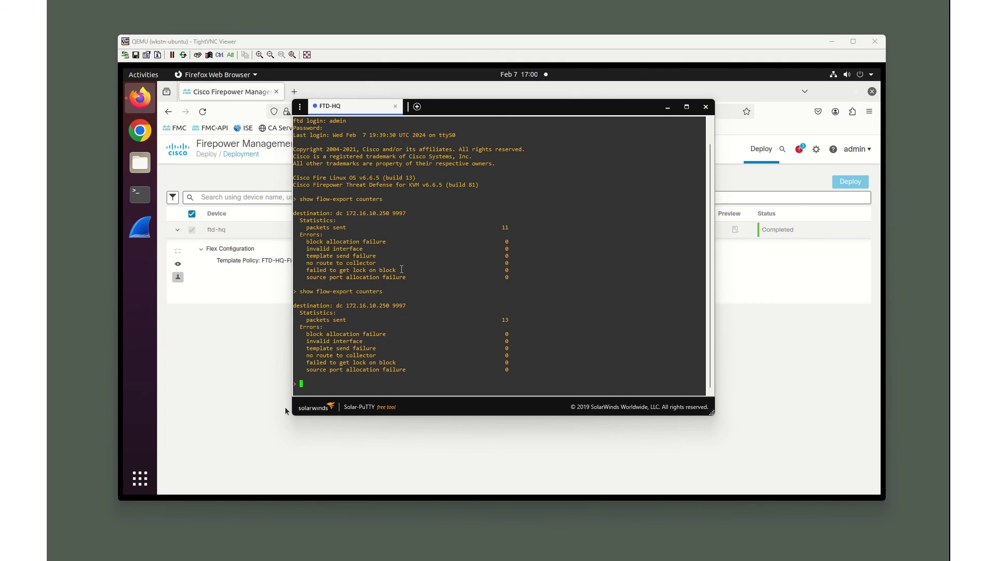